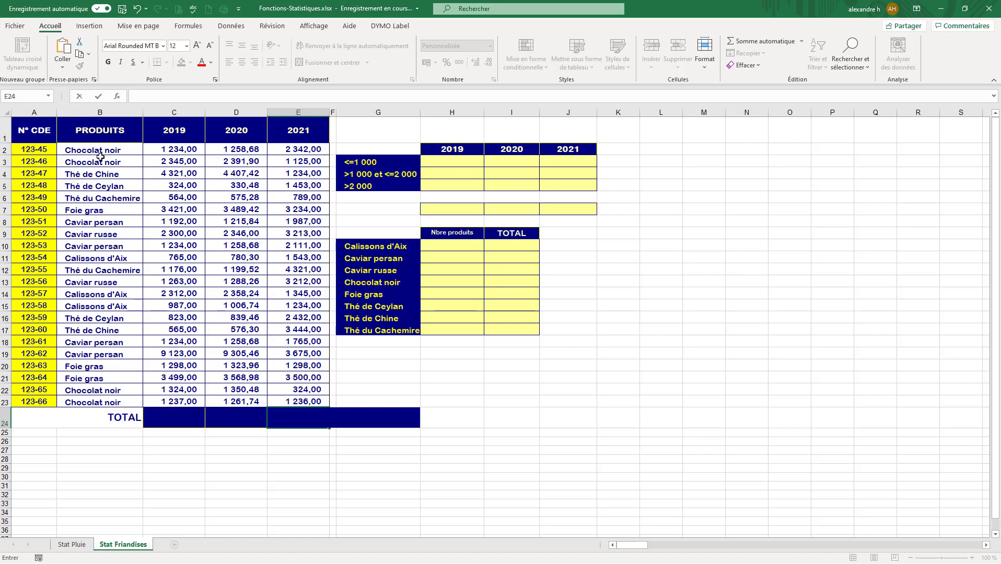
Examine the order numbers, product names and 2019 amounts in the sweets sales table.
{"action": "left_click_drag", "start_coordinate": [101, 151], "coordinate": [99, 310]}
{"action": "left_click_drag", "start_coordinate": [35, 150], "coordinate": [38, 263]}
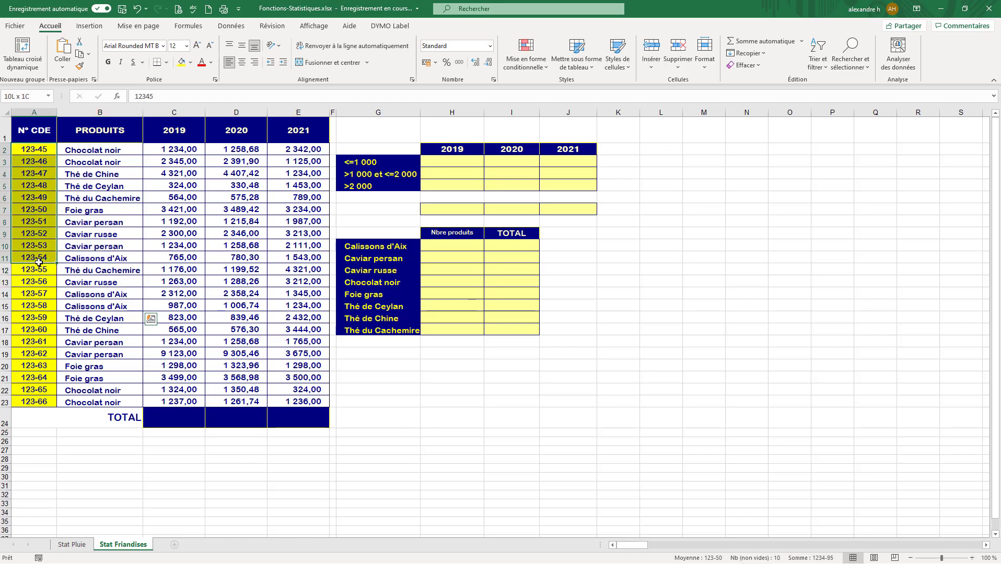
{"action": "left_click", "coordinate": [180, 135]}
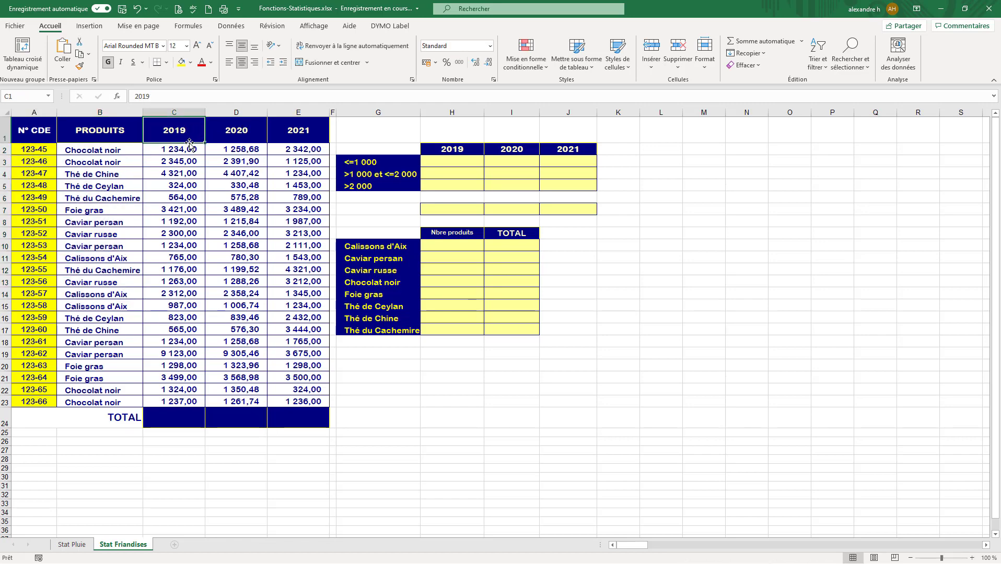
{"action": "left_click_drag", "start_coordinate": [93, 151], "coordinate": [176, 151]}
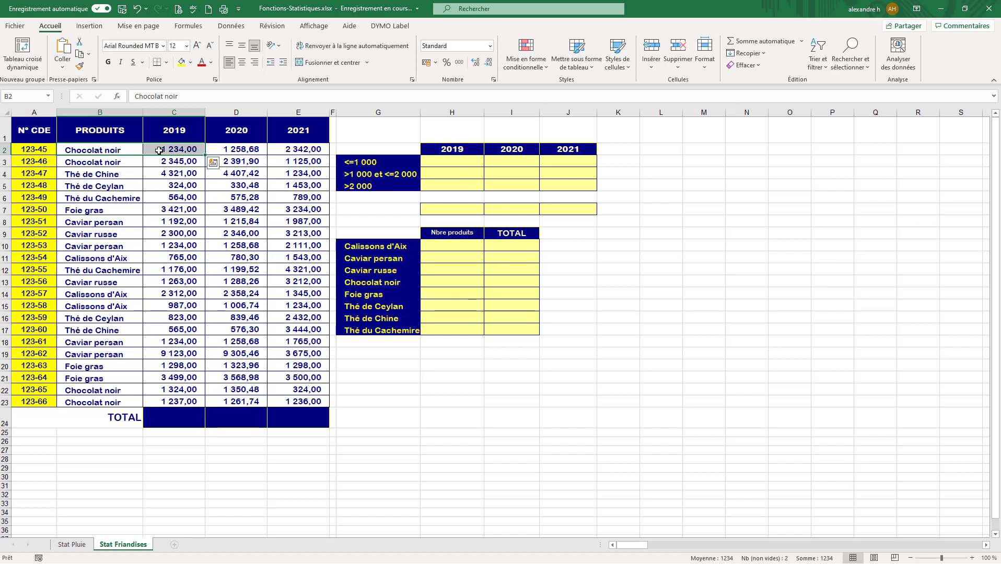
{"action": "left_click", "coordinate": [188, 151]}
{"action": "left_click_drag", "start_coordinate": [188, 151], "coordinate": [187, 381]}
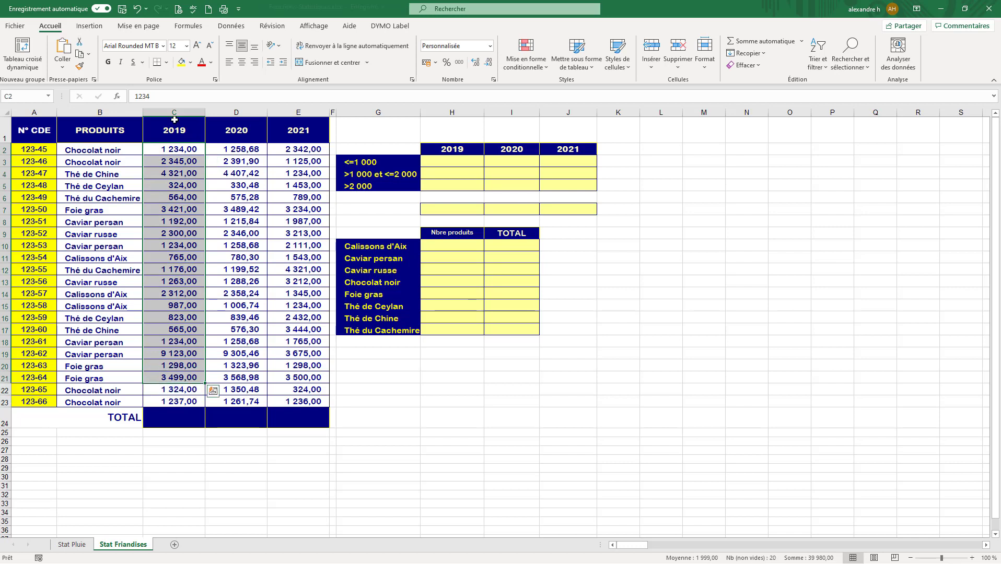
{"action": "left_click_drag", "start_coordinate": [181, 148], "coordinate": [180, 405]}
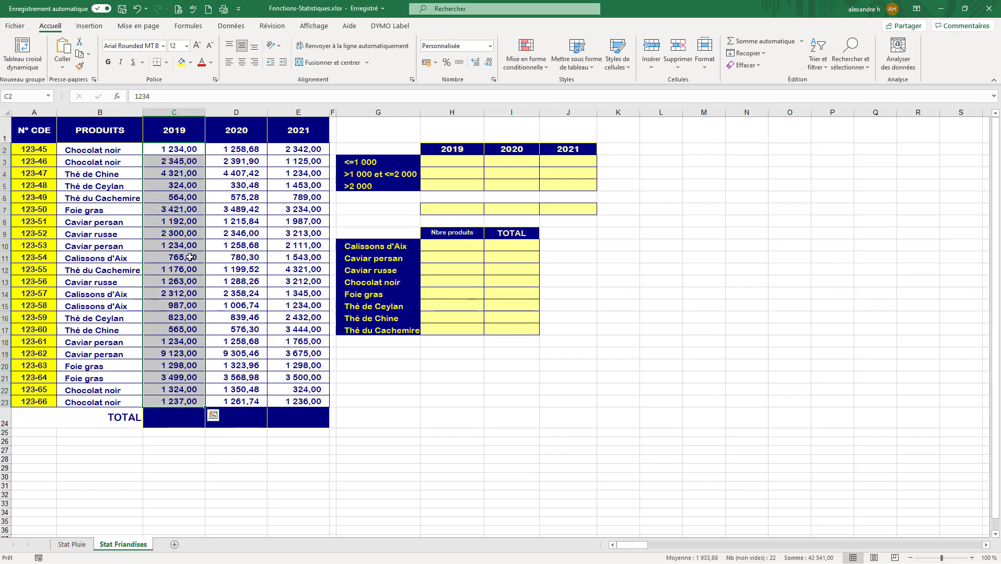
{"action": "left_click", "coordinate": [180, 149]}
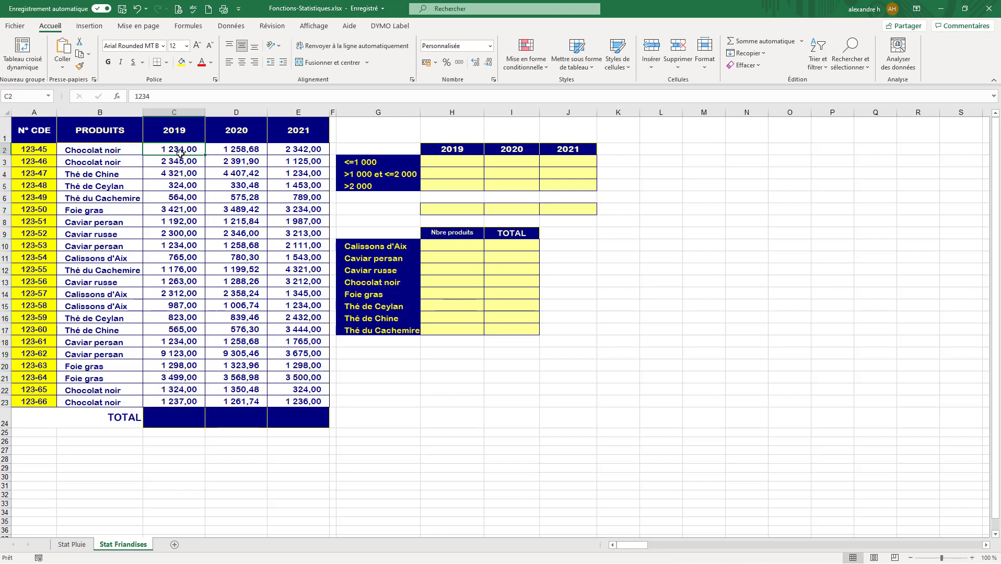
{"action": "left_click", "coordinate": [180, 164]}
{"action": "left_click", "coordinate": [184, 176]}
{"action": "left_click", "coordinate": [185, 182]}
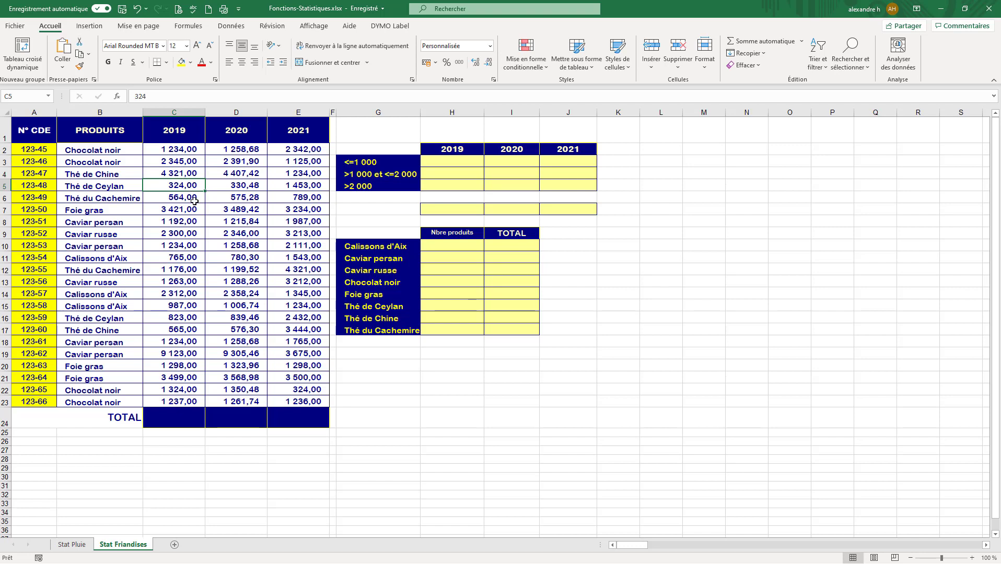
Begin a SOMME formula in the 2019 total cell C24, leaving its arguments open.
{"action": "left_click", "coordinate": [183, 419]}
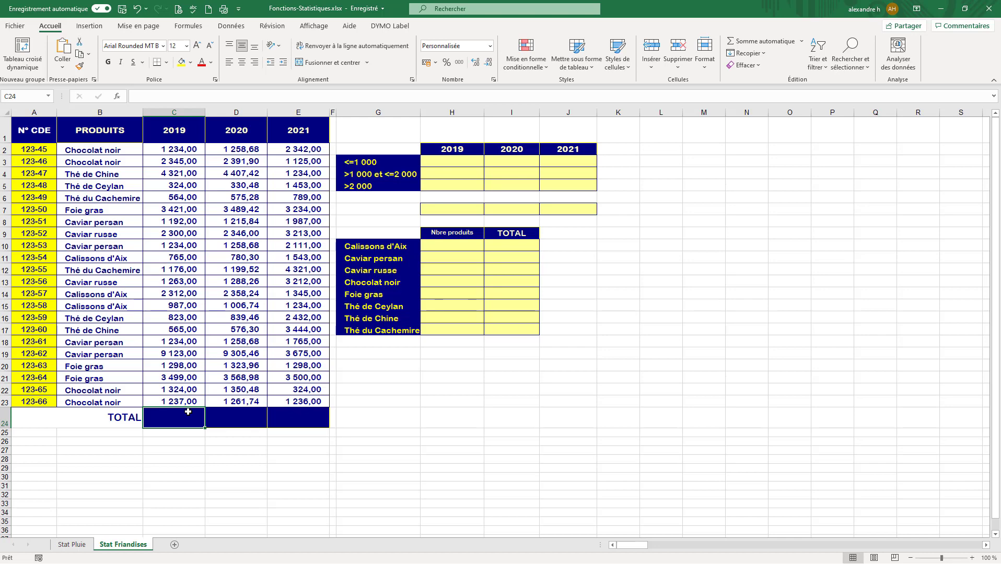
{"action": "type", "text": "="}
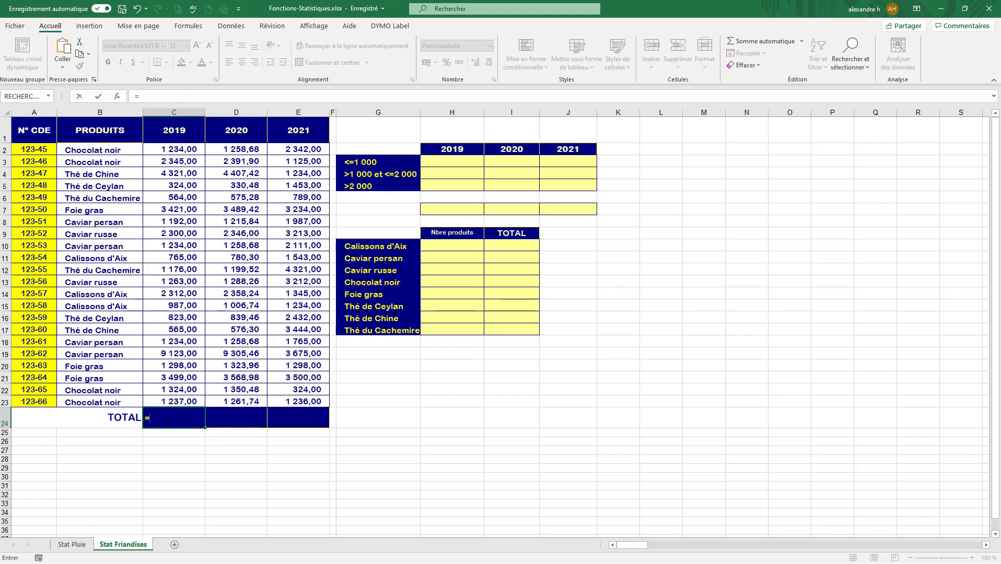
{"action": "type", "text": "somme"}
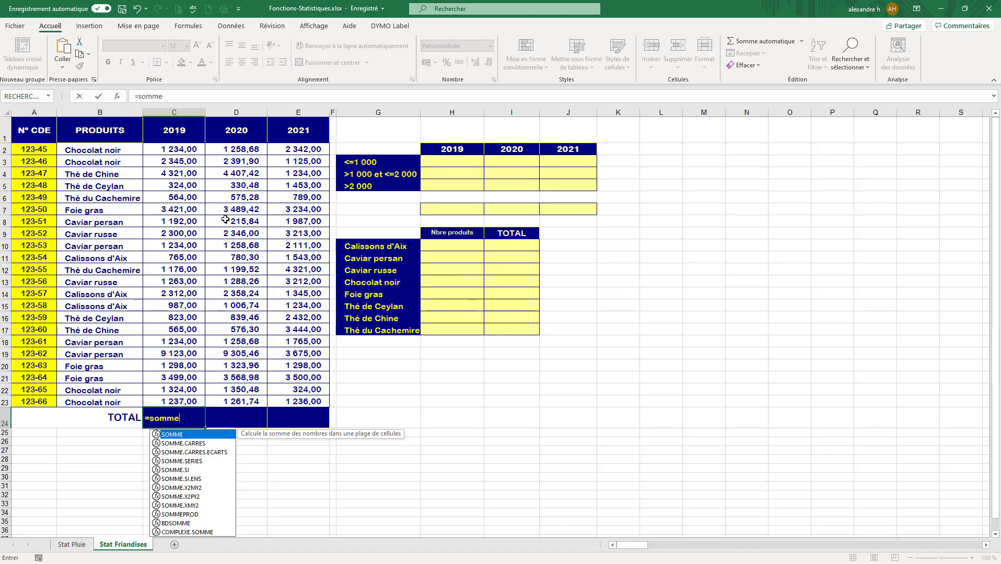
{"action": "left_click", "coordinate": [184, 149]}
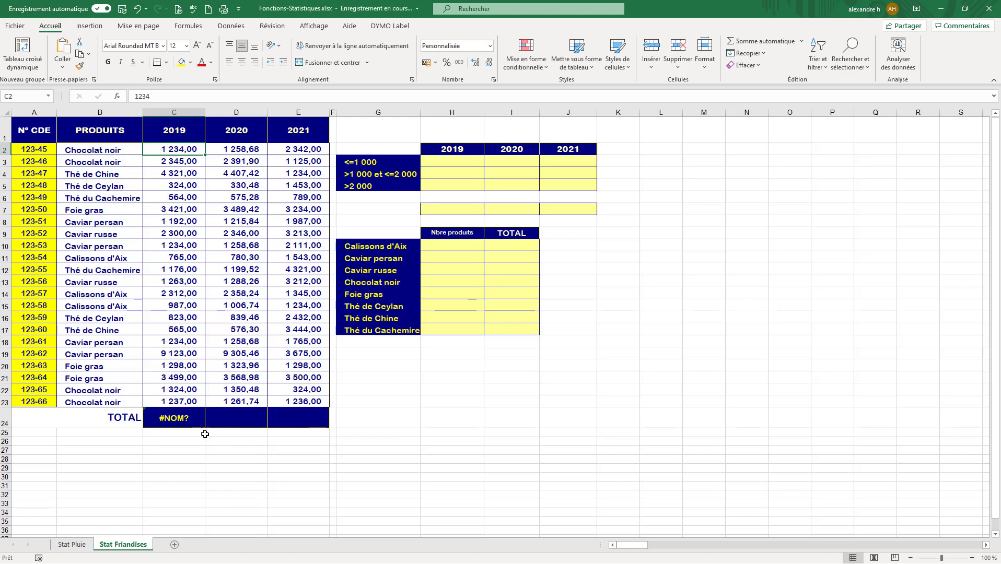
{"action": "left_click", "coordinate": [191, 419]}
{"action": "left_click", "coordinate": [177, 101]}
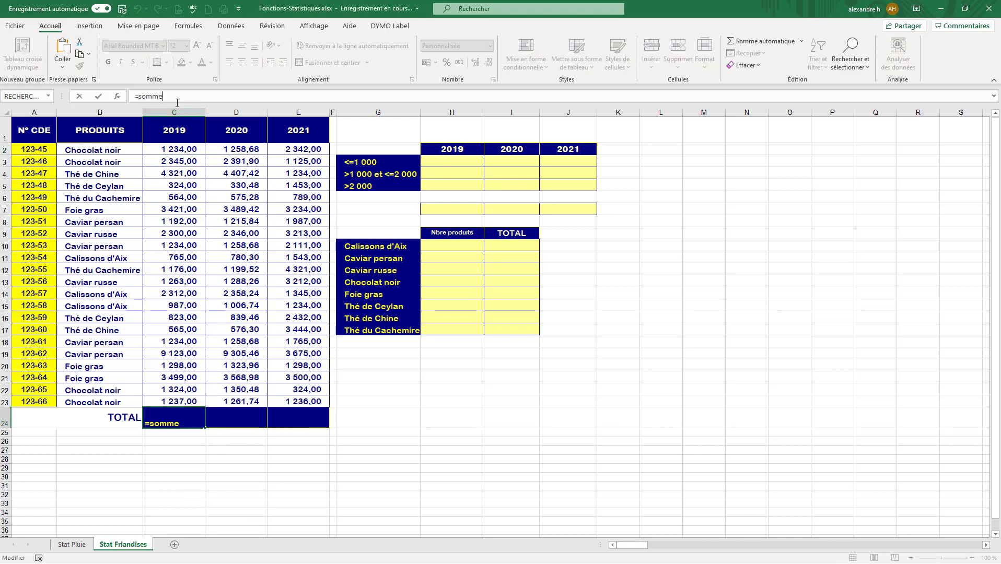
{"action": "key", "text": "BackSpace"}
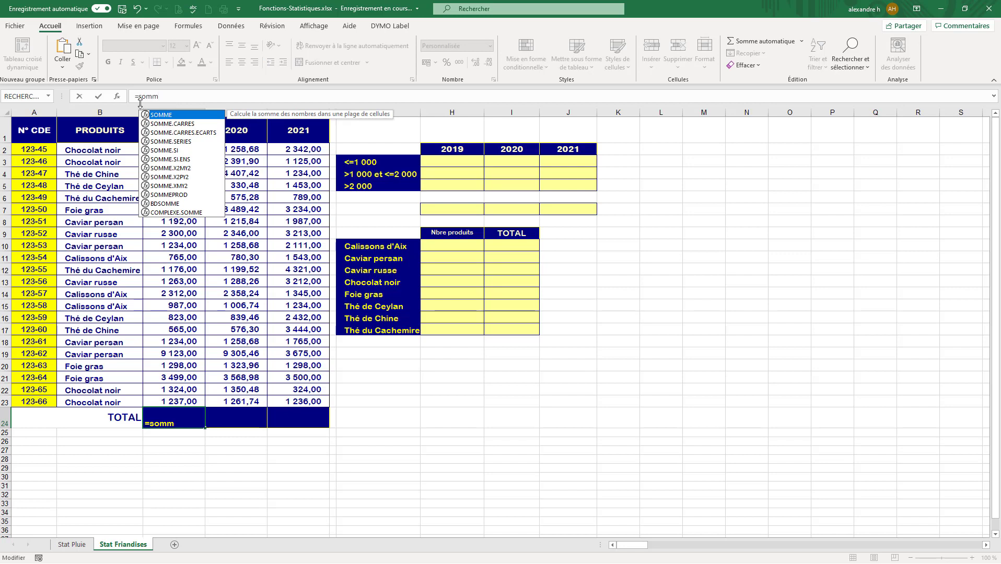
{"action": "double_click", "coordinate": [163, 115]}
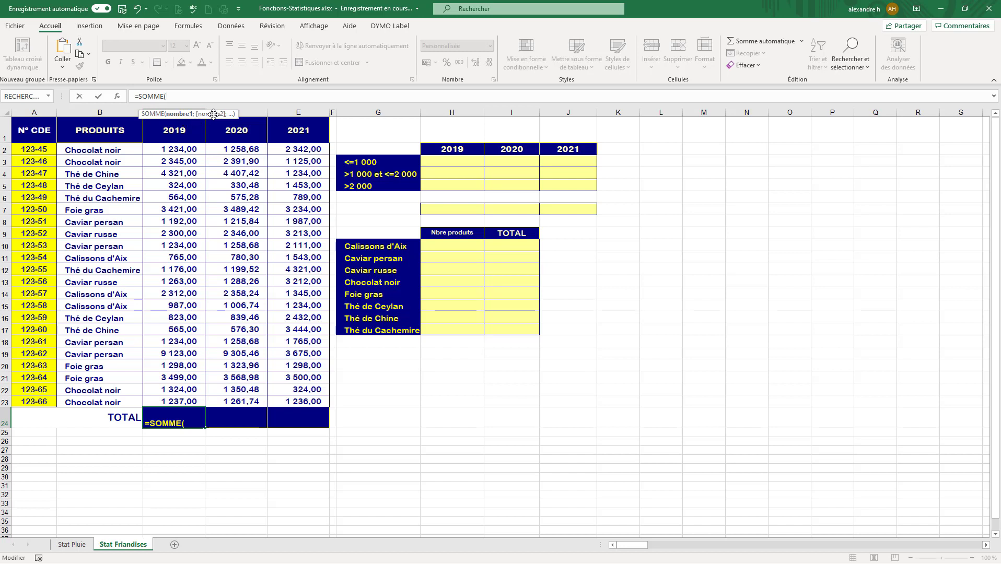
Complete the C24 formula with four separate cells as =SOMME(C2;C3;C4;C5).
{"action": "left_click", "coordinate": [181, 151]}
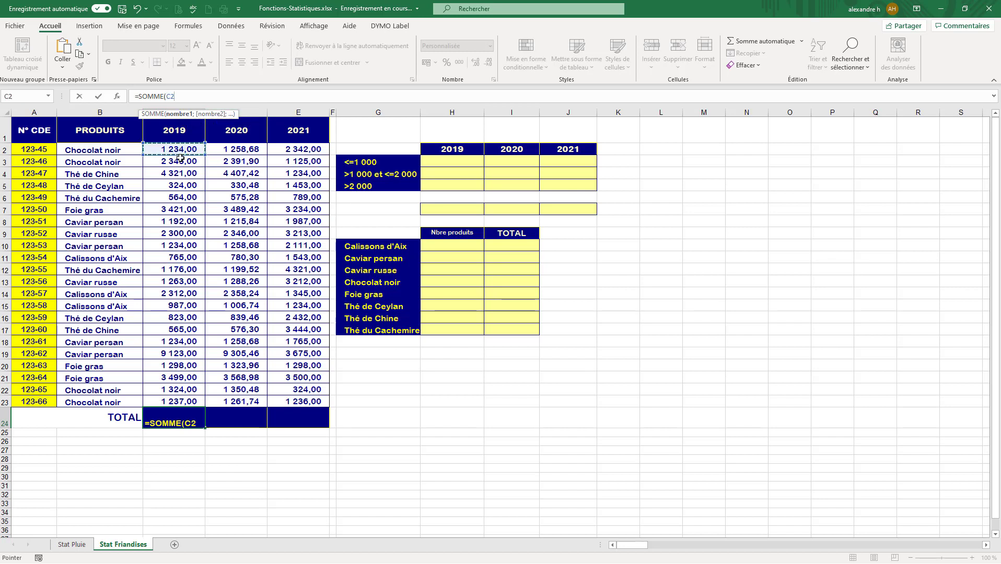
{"action": "type", "text": ";"}
{"action": "left_click", "coordinate": [175, 163]}
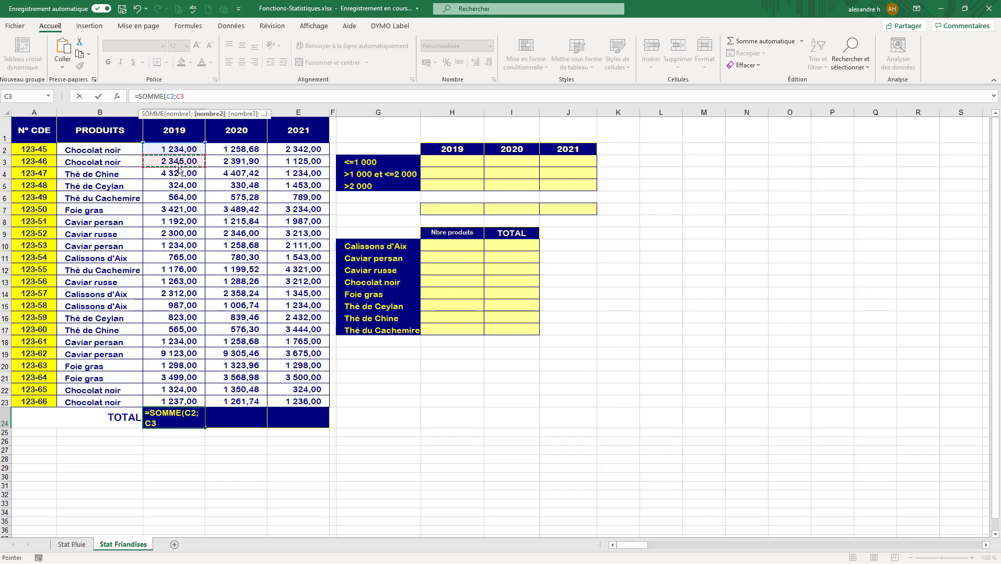
{"action": "type", "text": ";"}
{"action": "left_click", "coordinate": [180, 177]}
{"action": "type", "text": ";"}
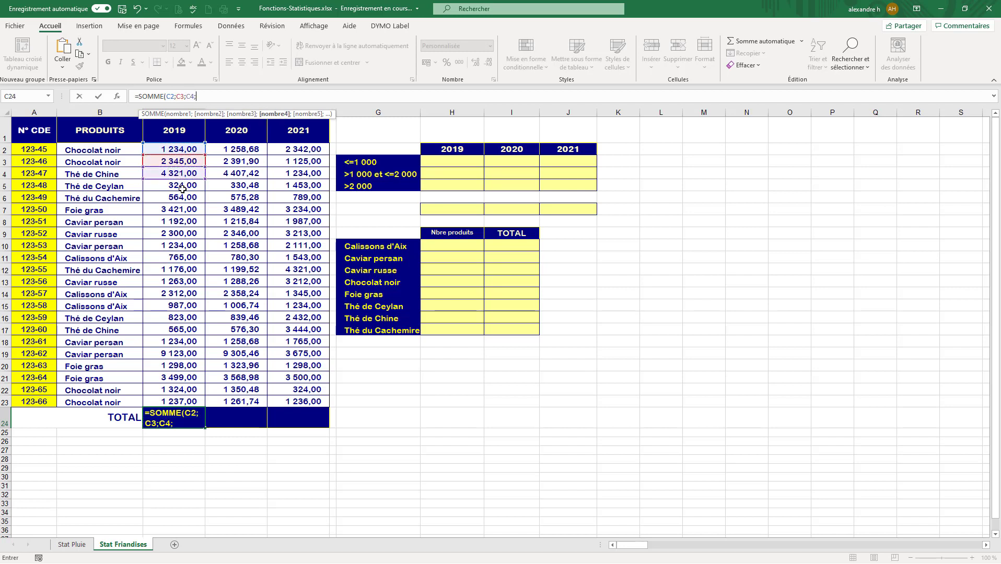
{"action": "left_click", "coordinate": [182, 187]}
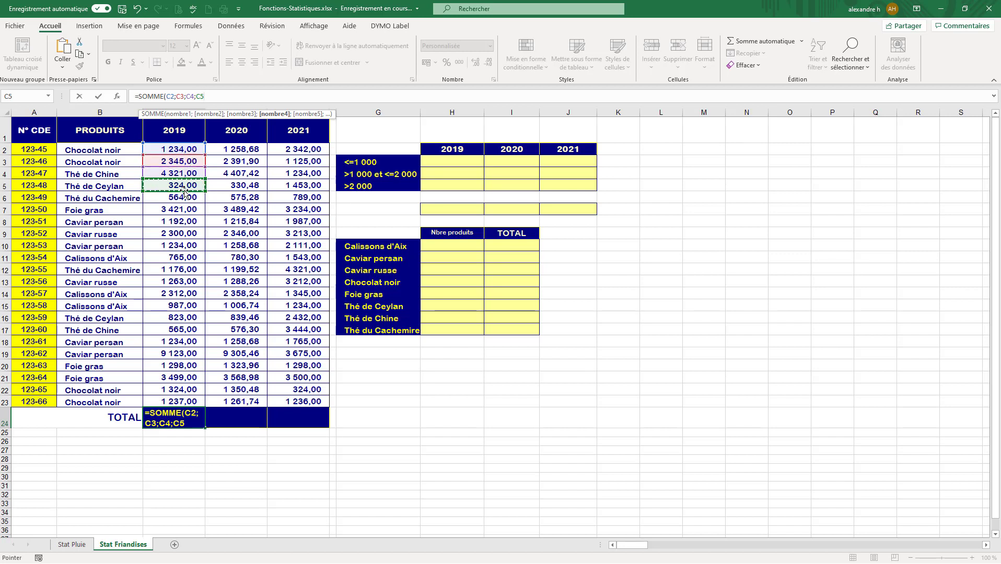
{"action": "type", "text": ")"}
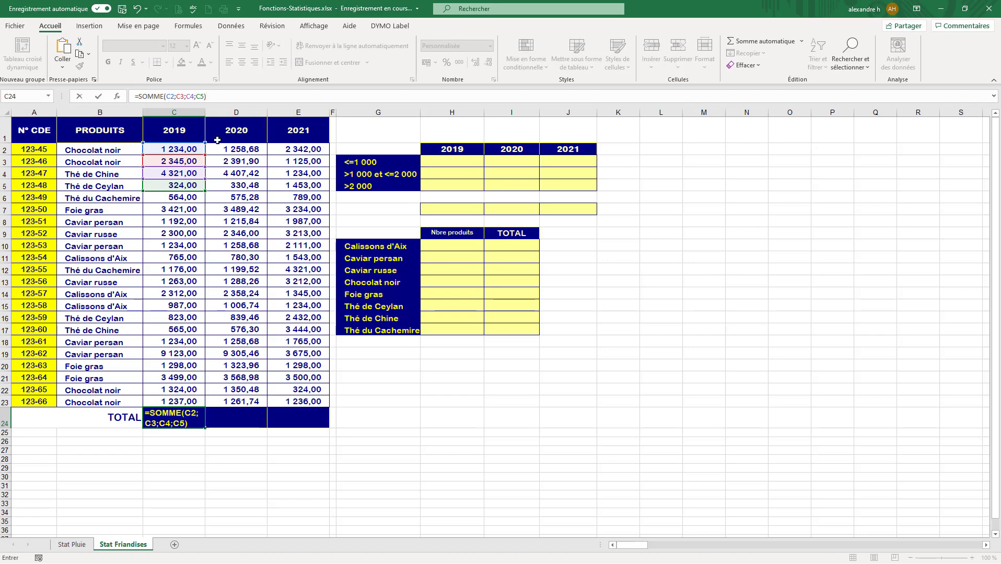
{"action": "key", "text": "Return"}
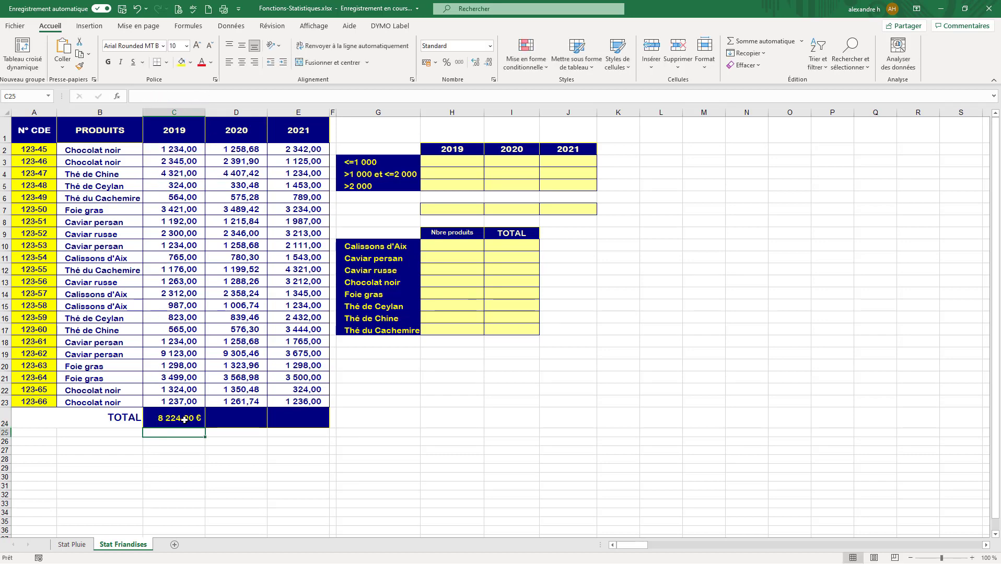
Replace the separate cell arguments in the 2019 total formula with the continuous range C2:C23.
{"action": "left_click", "coordinate": [184, 420]}
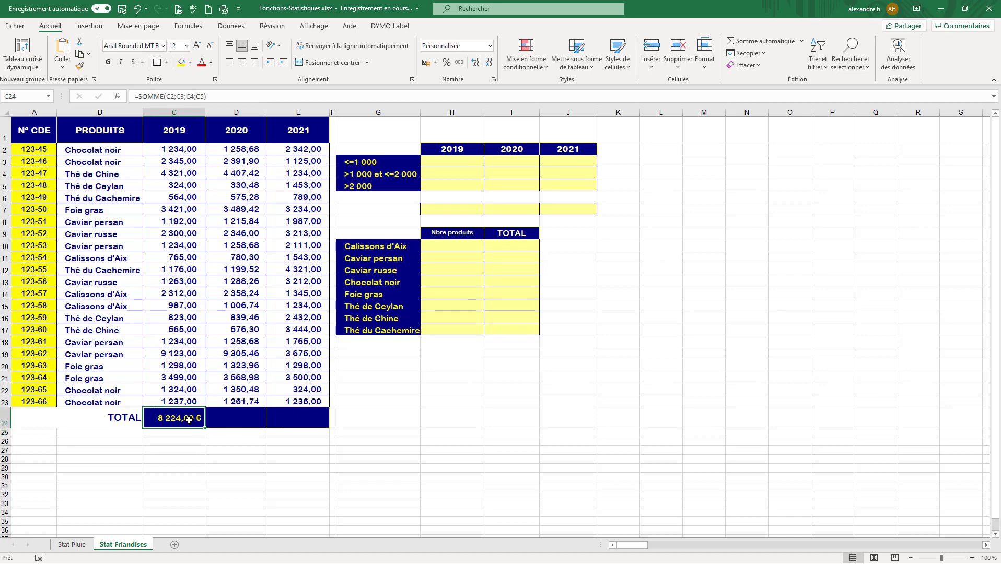
{"action": "left_click", "coordinate": [201, 96]}
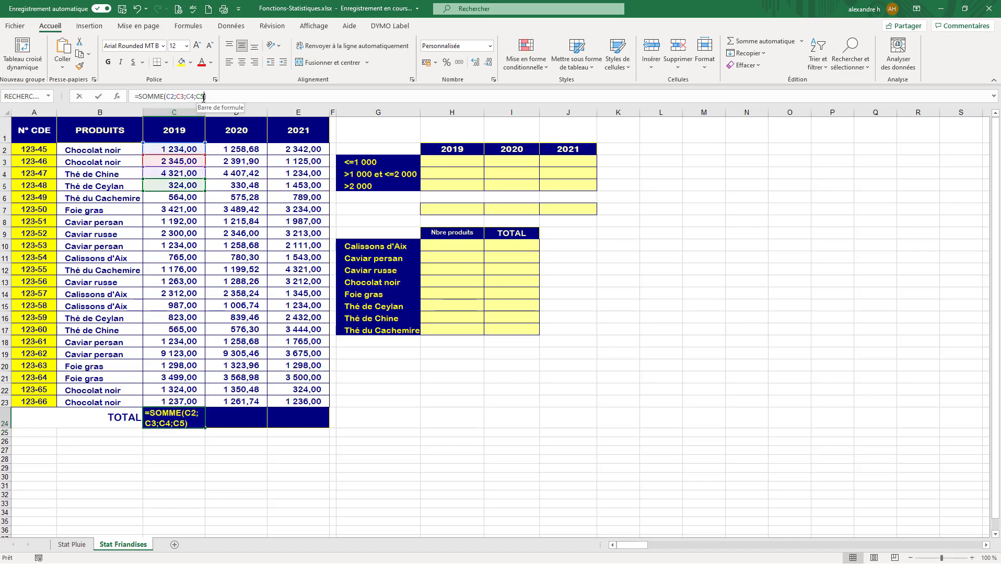
{"action": "key", "text": "BackSpace"}
{"action": "key", "text": "BackSpace"}
{"action": "key", "text": "BackSpace"}
{"action": "key", "text": "BackSpace"}
{"action": "key", "text": "BackSpace"}
{"action": "key", "text": "BackSpace"}
{"action": "key", "text": "BackSpace"}
{"action": "key", "text": "BackSpace"}
{"action": "key", "text": "BackSpace"}
{"action": "key", "text": "BackSpace"}
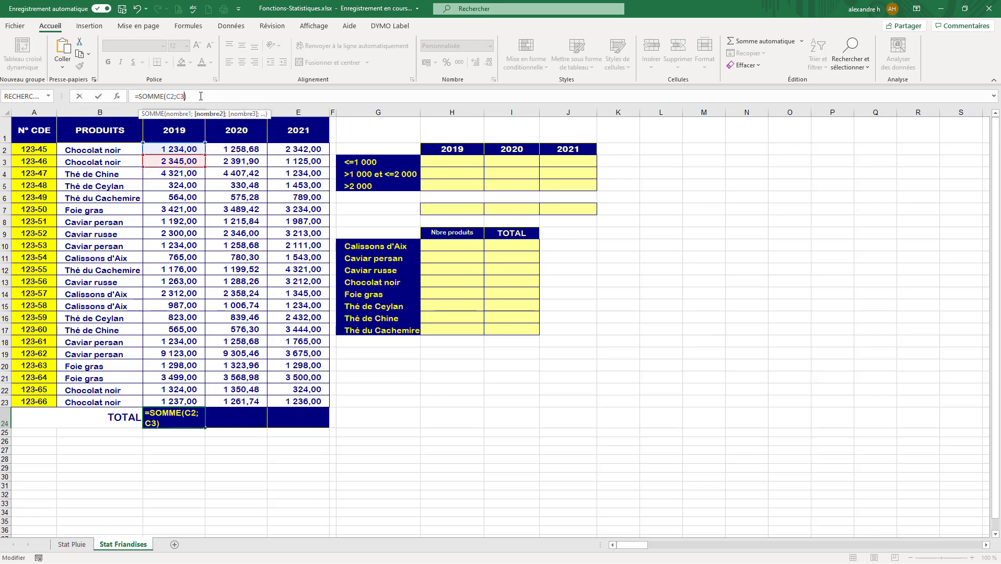
{"action": "key", "text": "BackSpace"}
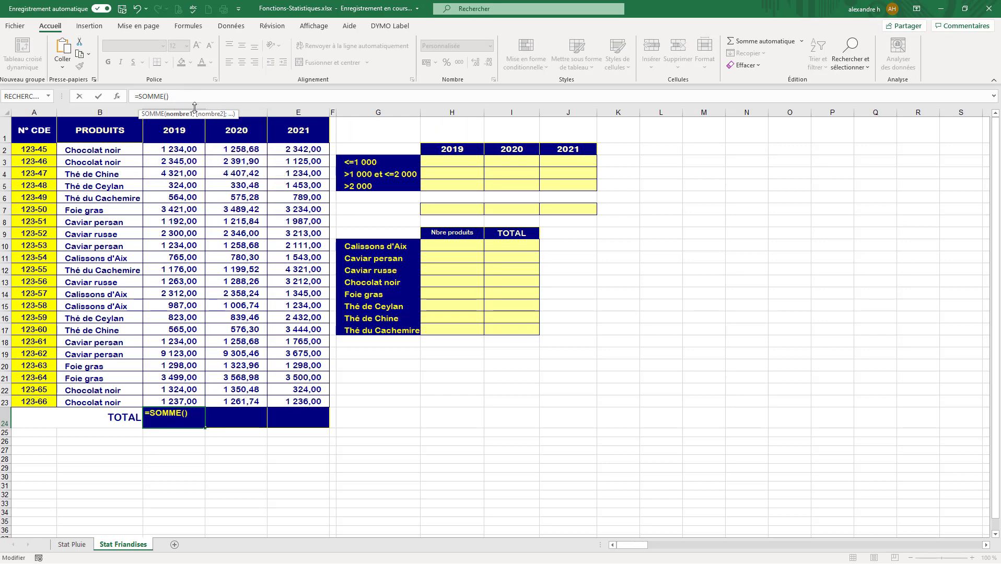
{"action": "left_click", "coordinate": [174, 151]}
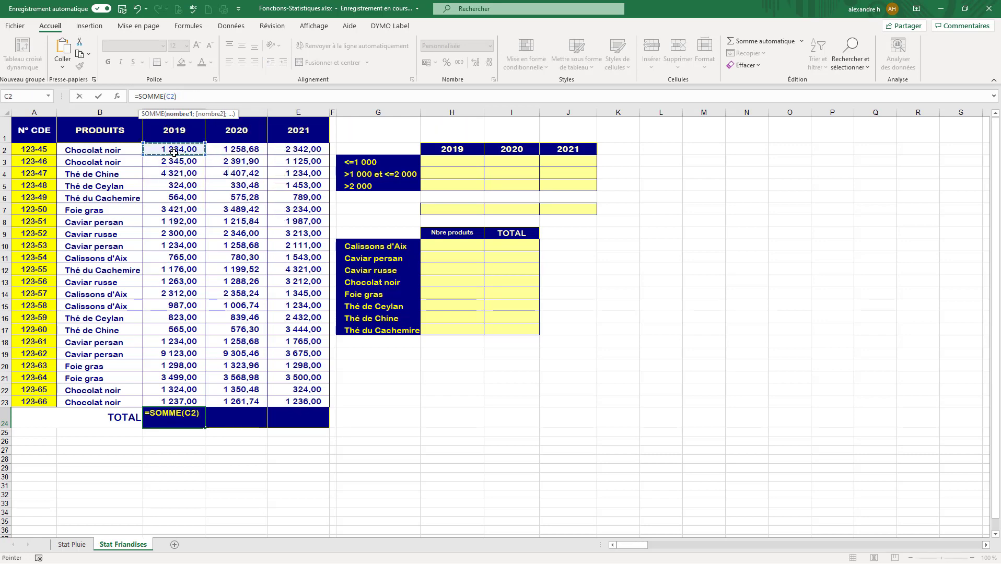
{"action": "left_click_drag", "start_coordinate": [174, 152], "coordinate": [182, 402]}
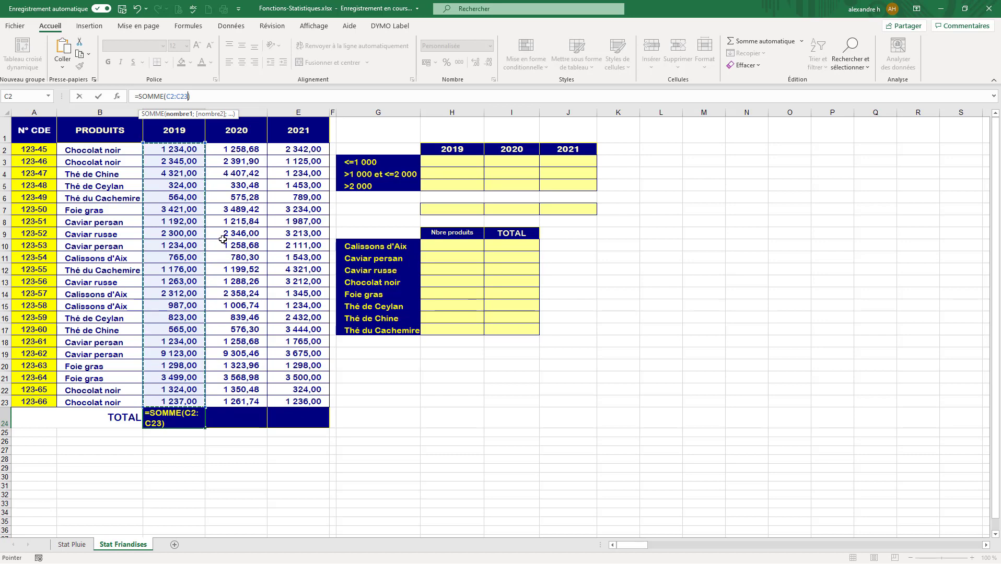
{"action": "key", "text": "Return"}
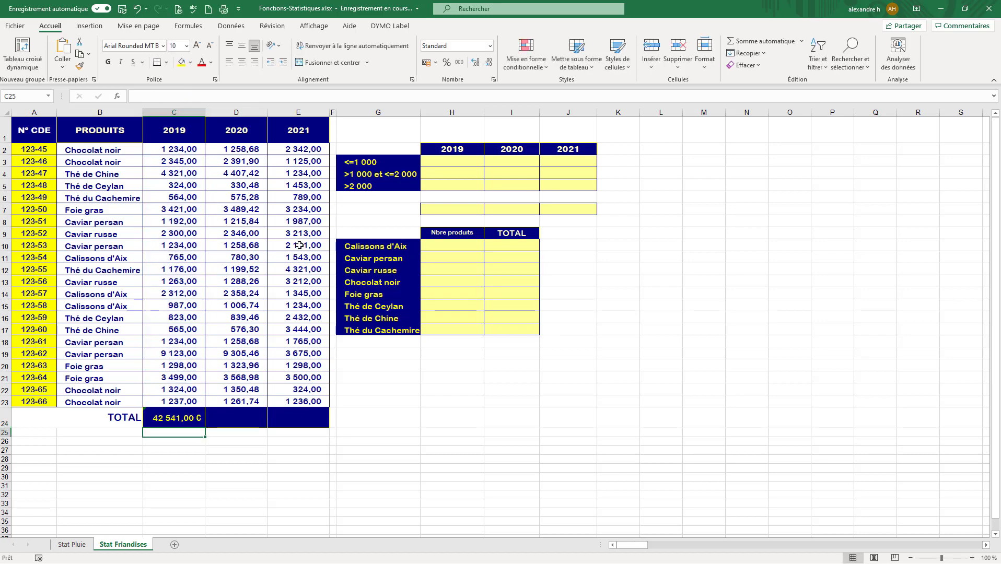
{"action": "left_click", "coordinate": [187, 416]}
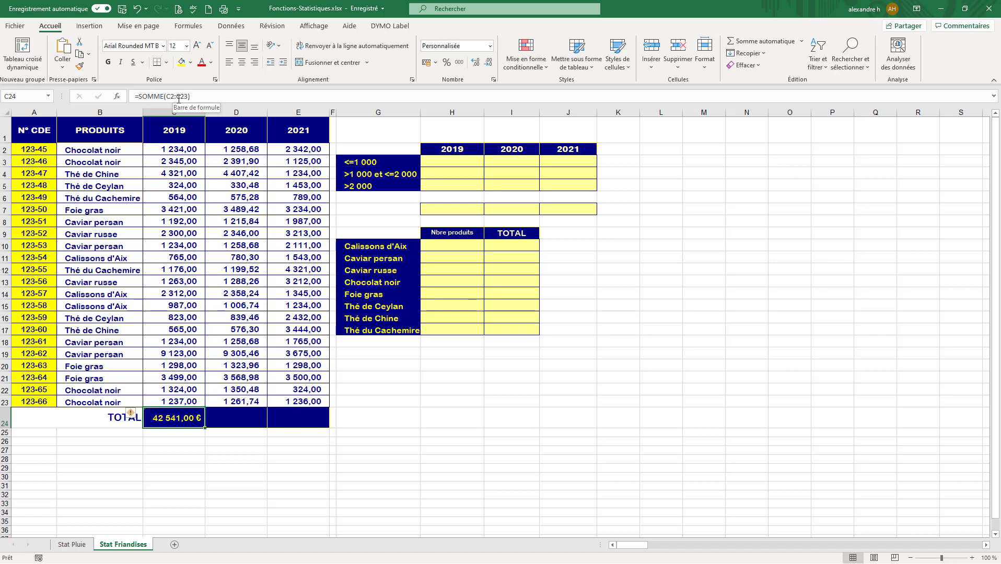
Enter =somme(D2:D23) in cell D24 to total the 2020 column.
{"action": "left_click", "coordinate": [251, 425]}
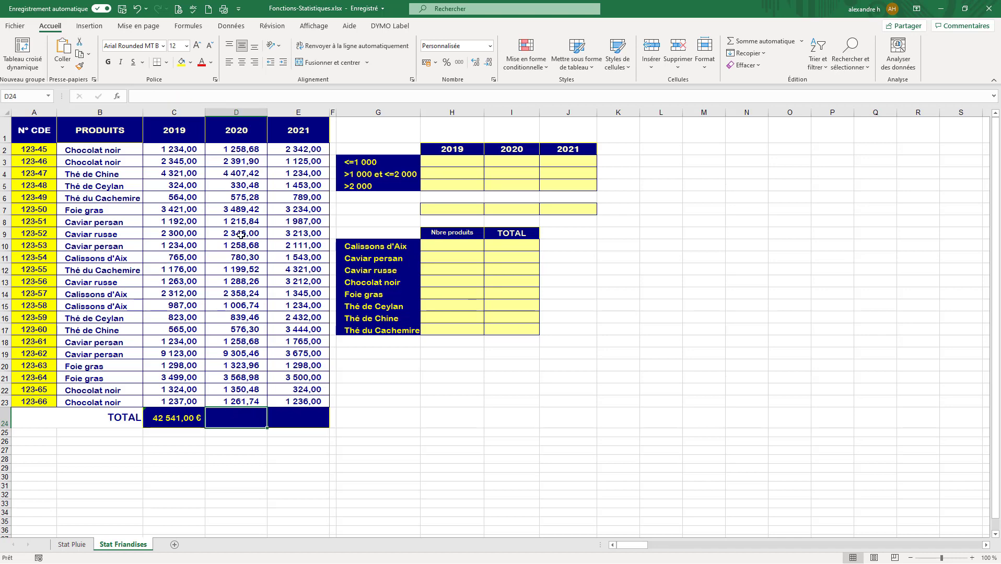
{"action": "type", "text": "=som"}
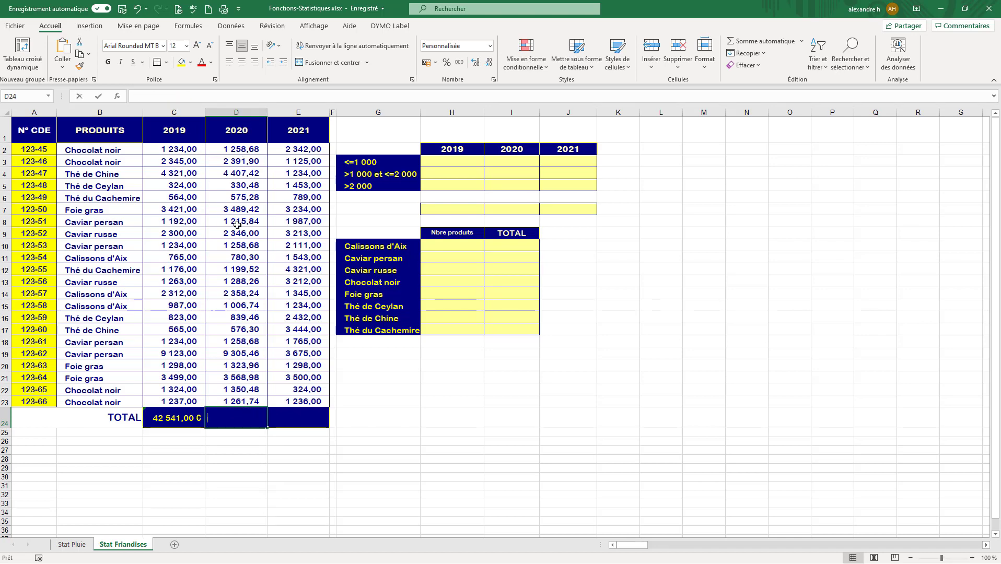
{"action": "type", "text": "me"}
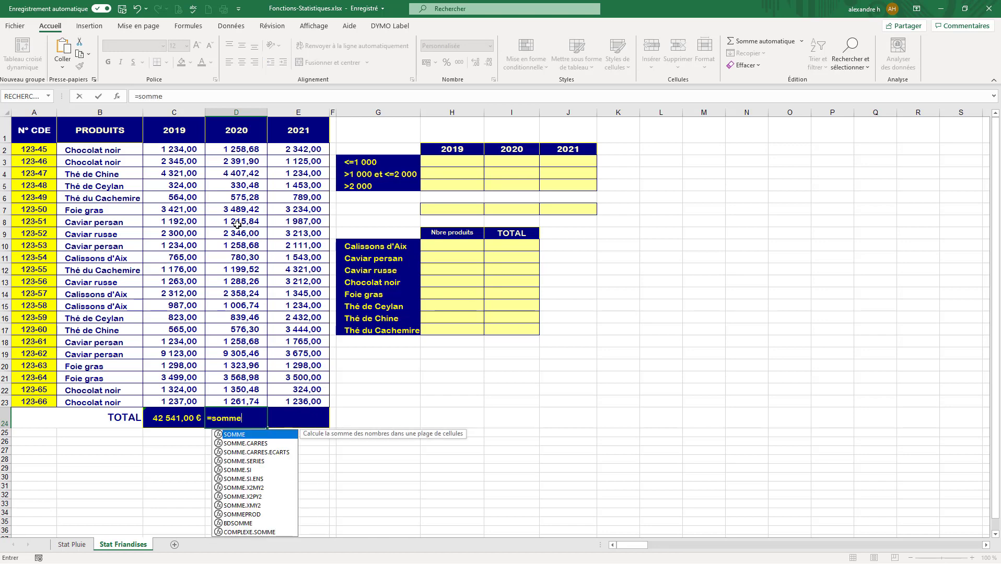
{"action": "type", "text": "("}
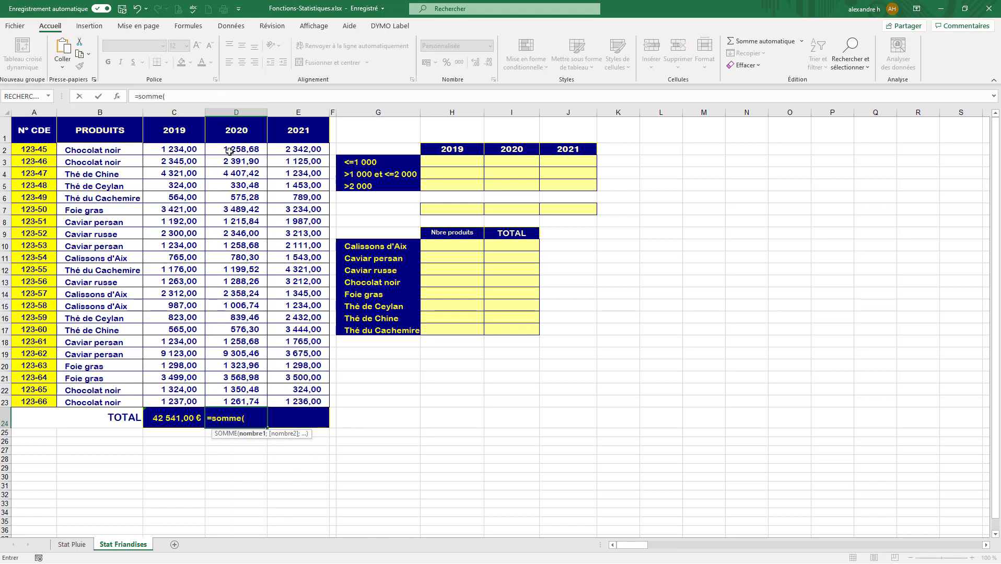
{"action": "left_click_drag", "start_coordinate": [231, 153], "coordinate": [236, 401]}
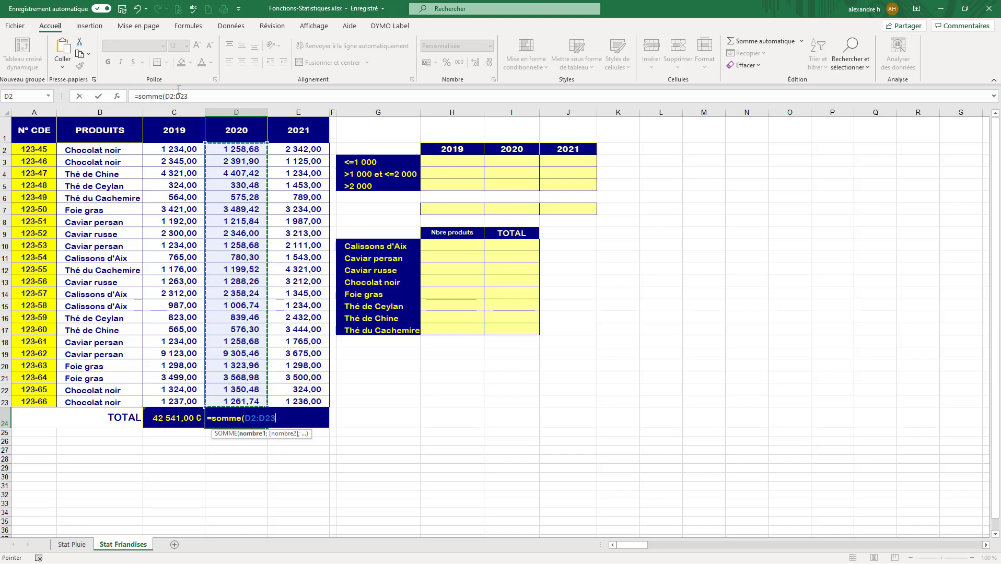
{"action": "left_click", "coordinate": [195, 97]}
{"action": "type", "text": ")"}
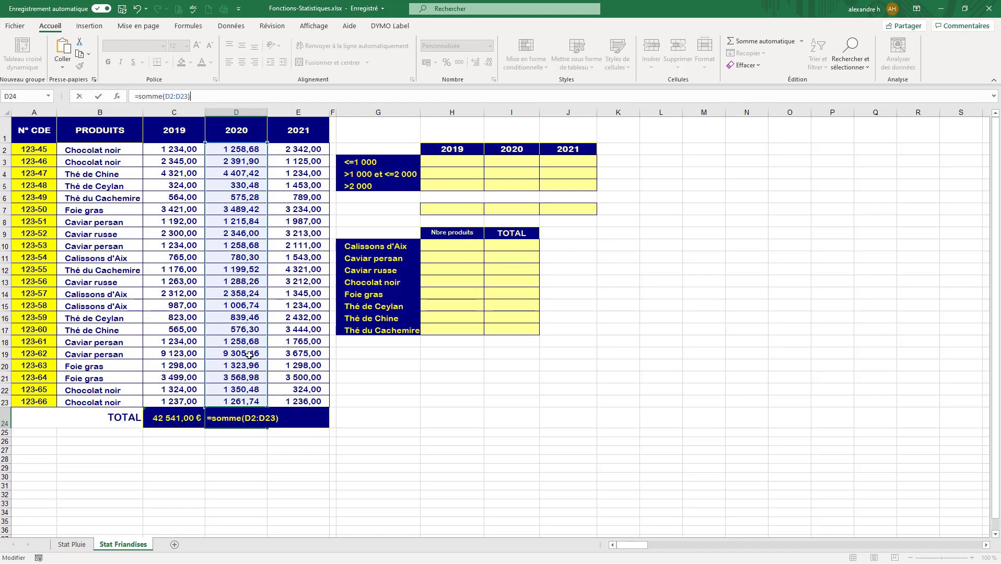
{"action": "key", "text": "Return"}
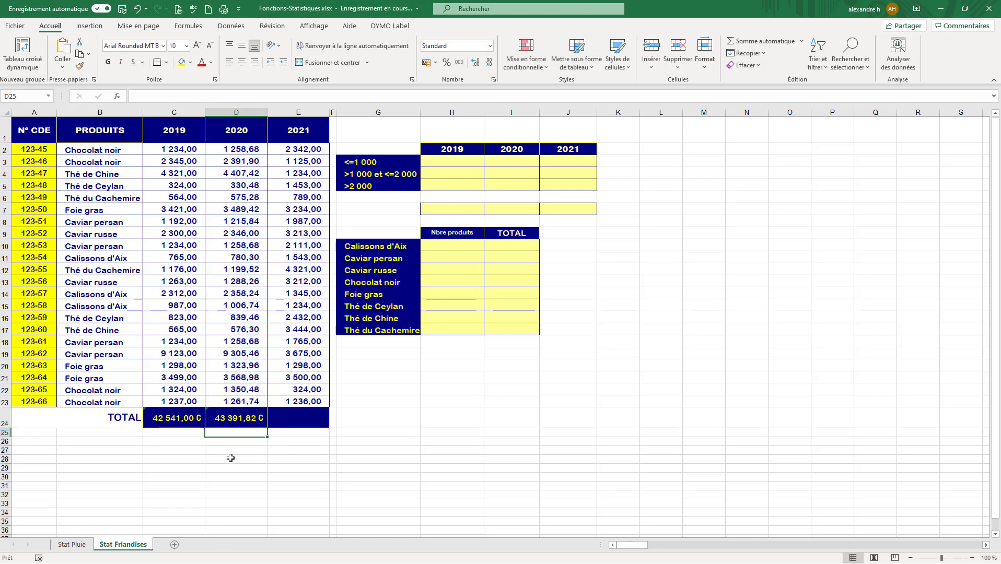
Enter the test formula =25+2 in cell D28 and review its addition operator.
{"action": "left_click", "coordinate": [230, 459]}
{"action": "type", "text": "="}
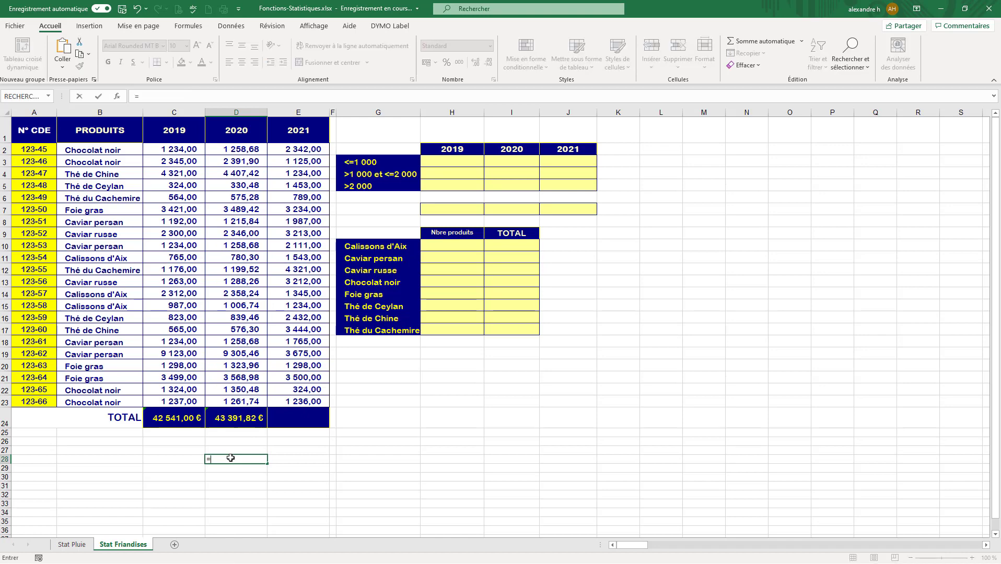
{"action": "type", "text": "27"}
{"action": "key", "text": "Return"}
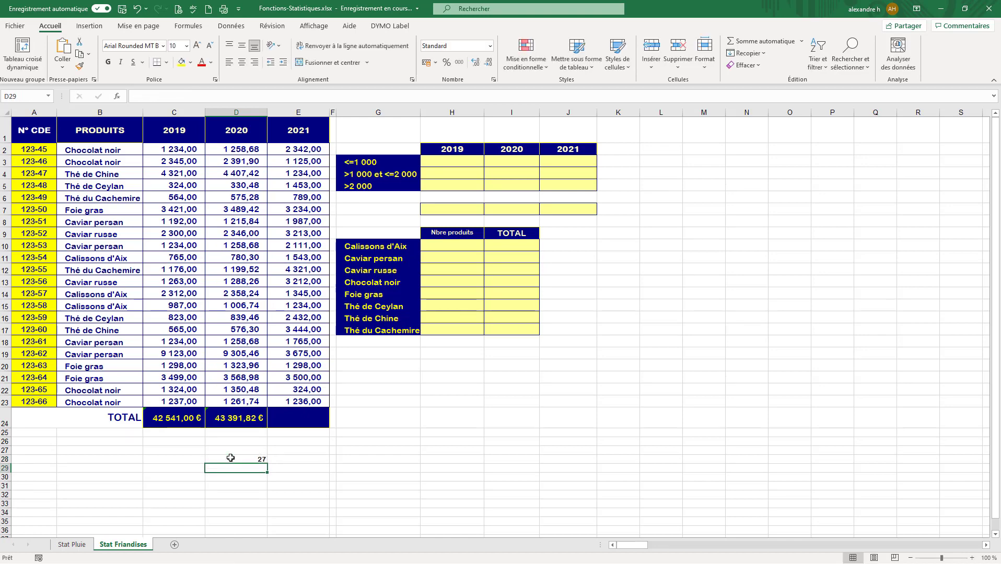
{"action": "left_click", "coordinate": [245, 460]}
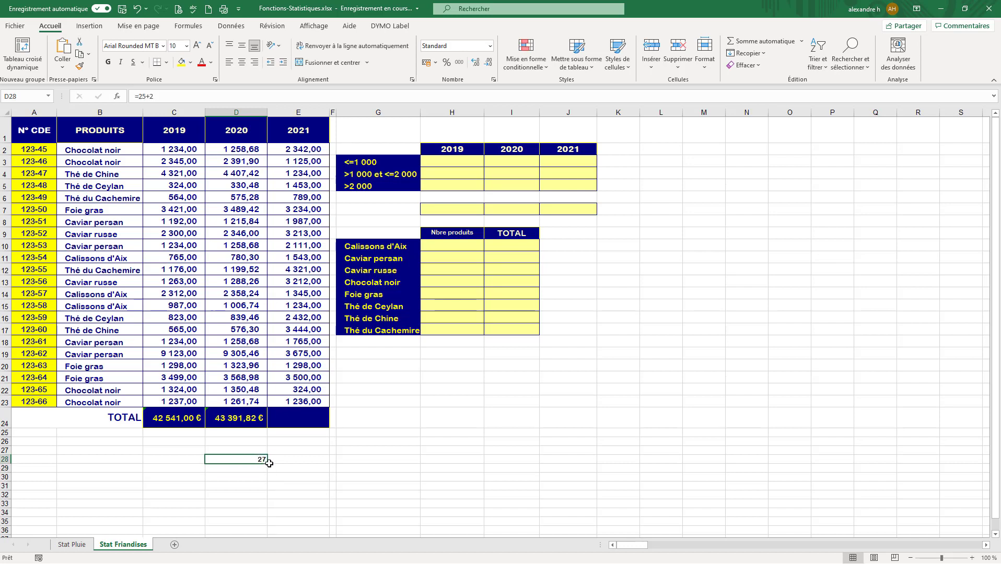
{"action": "left_click", "coordinate": [151, 96]}
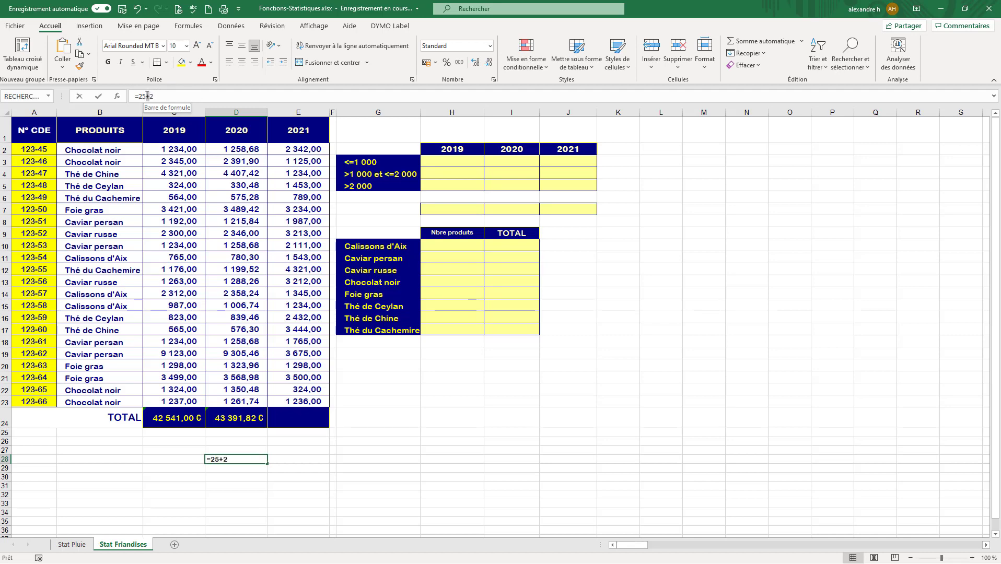
{"action": "left_click_drag", "start_coordinate": [147, 96], "coordinate": [145, 95]}
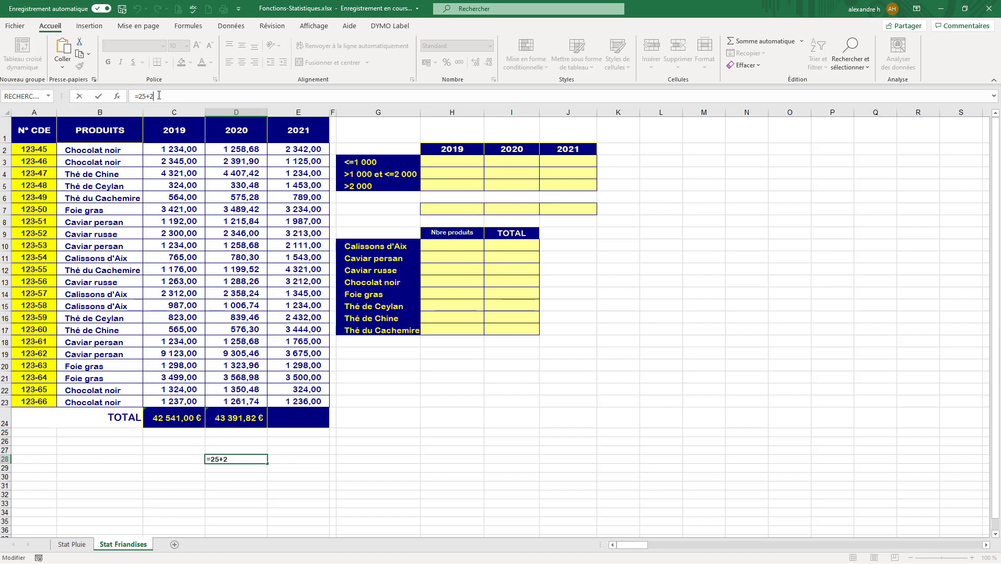
{"action": "key", "text": "Return"}
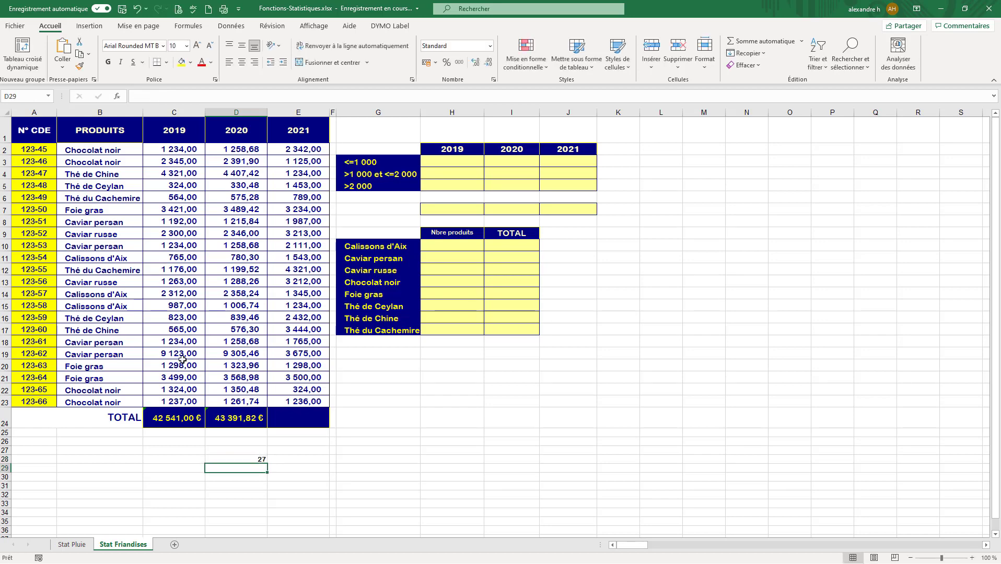
Try to divide 25 by 2 in cell D29 with the formula =25:2.
{"action": "type", "text": "=25"}
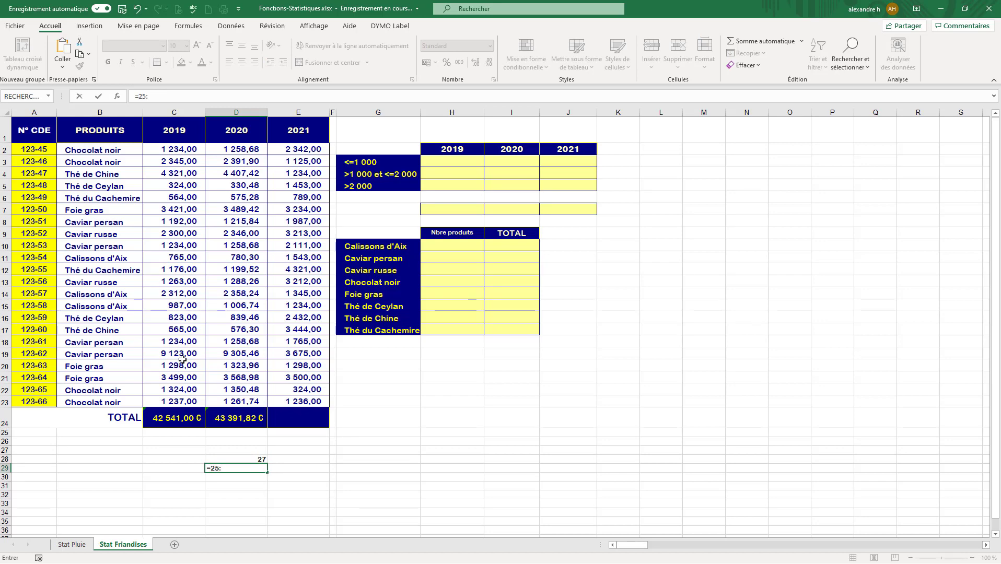
{"action": "type", "text": ":2"}
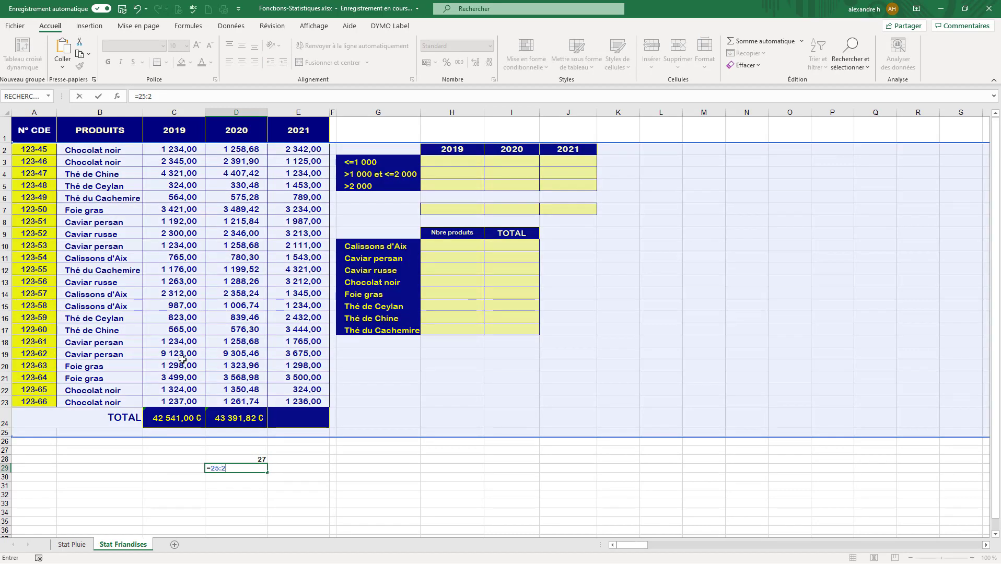
{"action": "key", "text": "Return"}
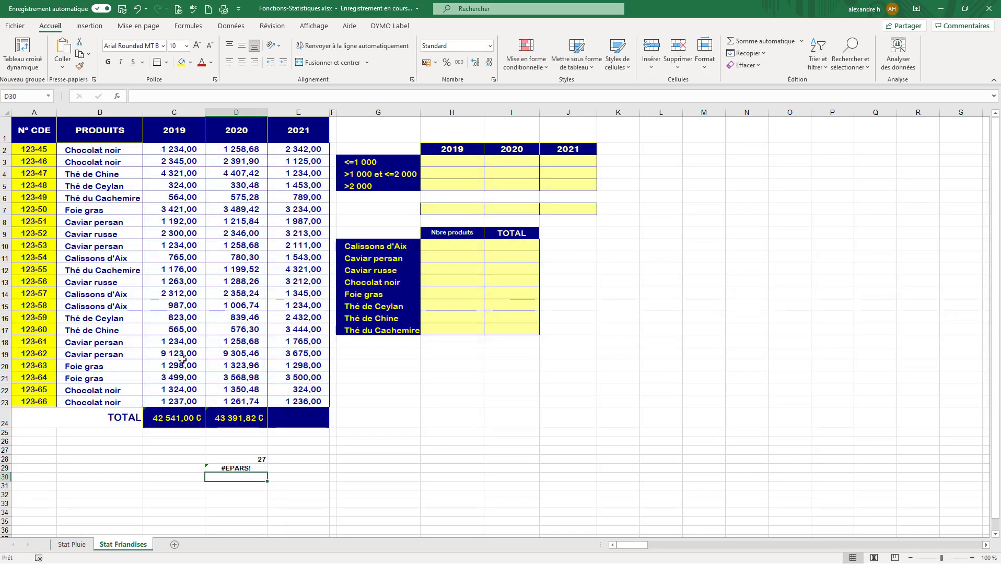
Try to re-enter the division in cell D29 as =225:2.
{"action": "left_click", "coordinate": [232, 468]}
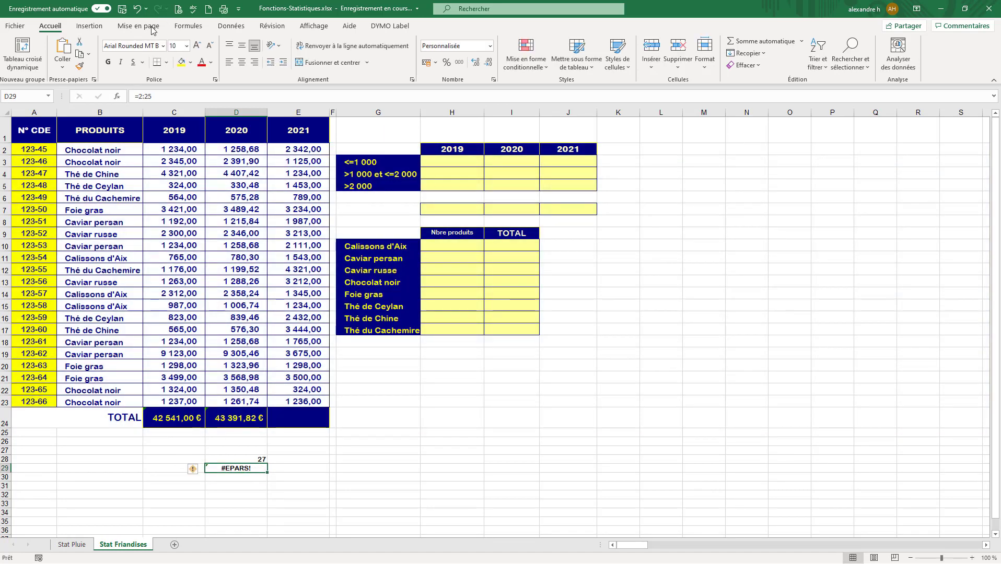
{"action": "left_click_drag", "start_coordinate": [153, 96], "coordinate": [144, 92]}
{"action": "type", "text": "25"}
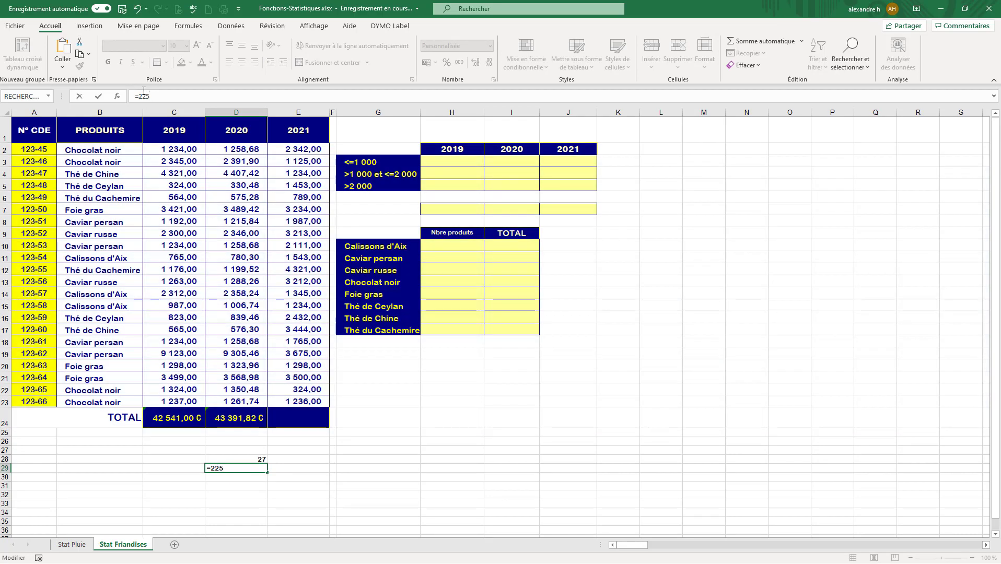
{"action": "type", "text": ":2"}
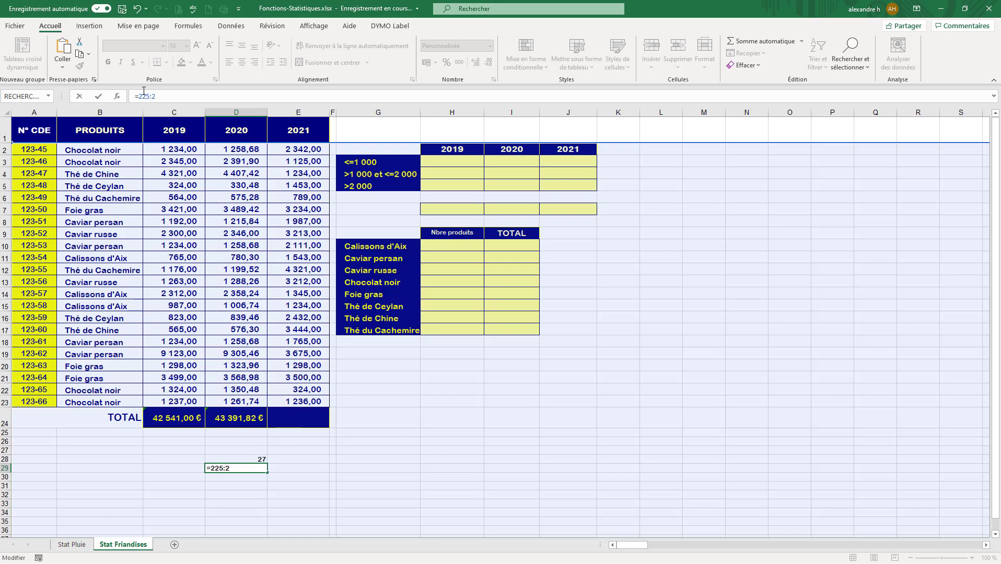
{"action": "key", "text": "Return"}
{"action": "key", "text": "Return"}
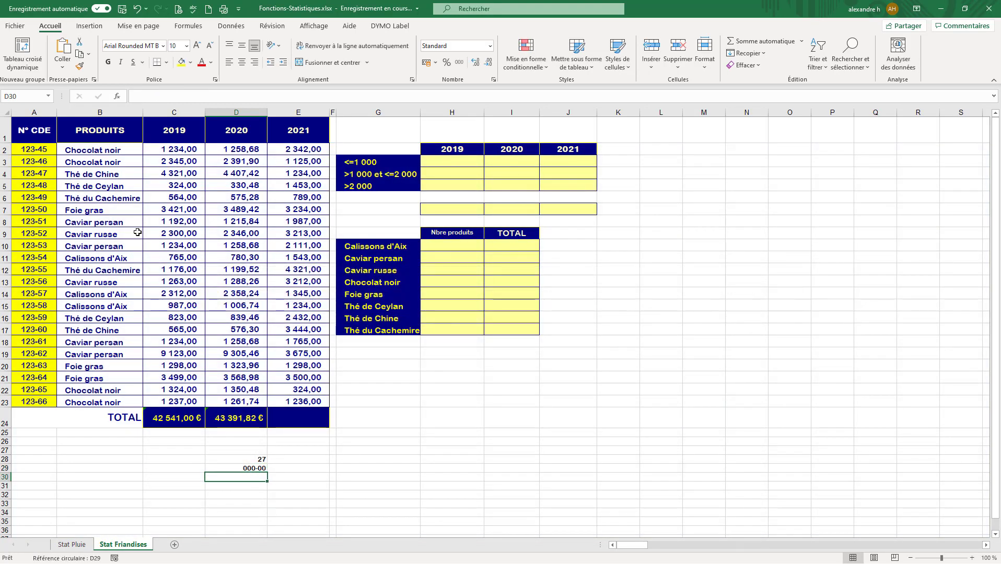
Replace the D29 formula with the division =25/2.
{"action": "left_click", "coordinate": [249, 469]}
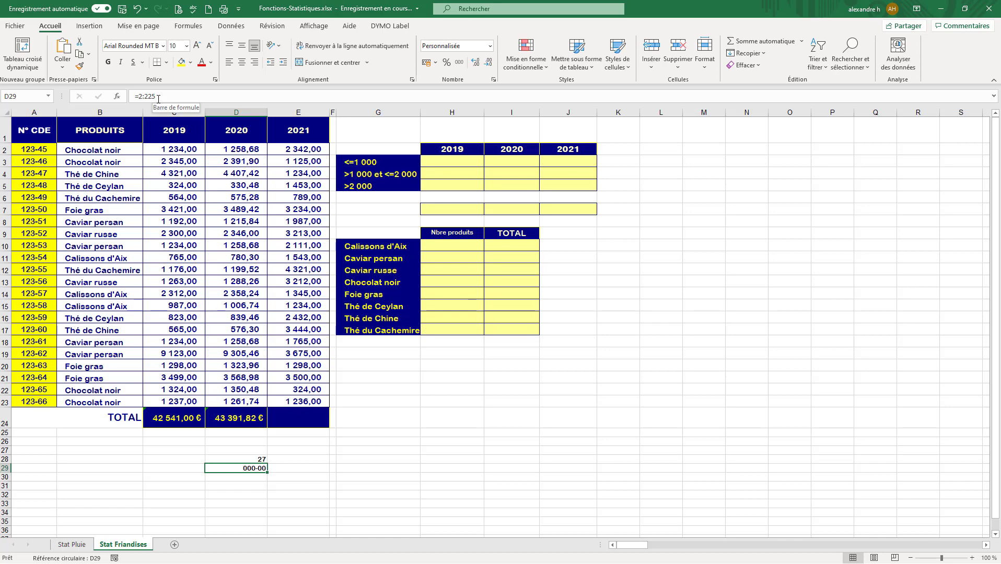
{"action": "left_click", "coordinate": [144, 97]}
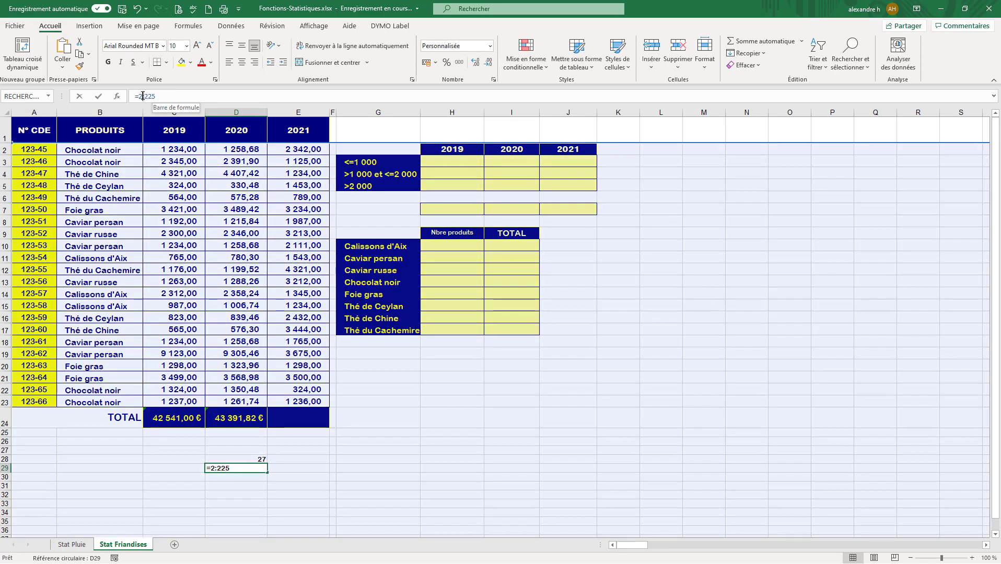
{"action": "left_click_drag", "start_coordinate": [156, 97], "coordinate": [142, 97]}
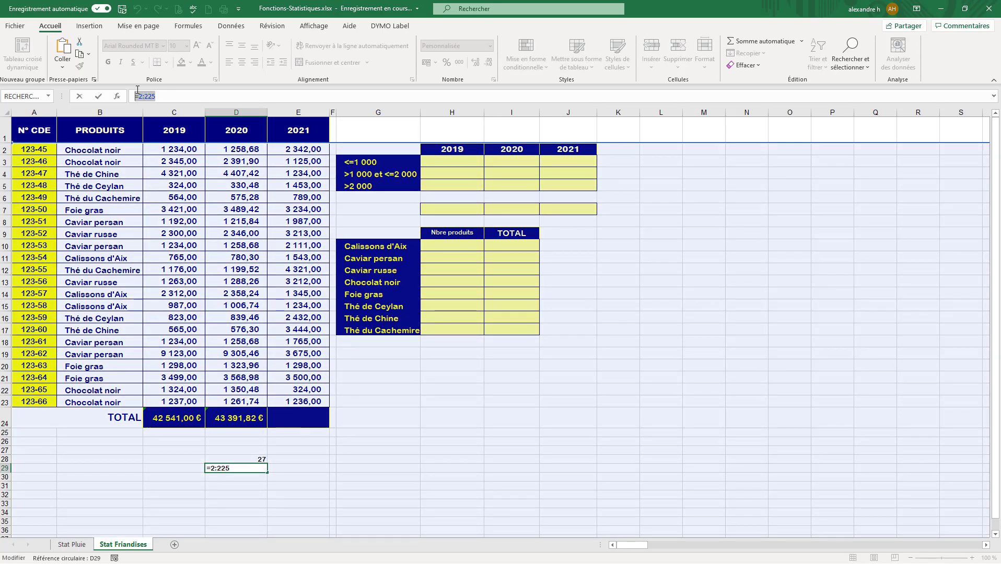
{"action": "left_click", "coordinate": [143, 94]}
{"action": "key", "text": "Delete"}
{"action": "key", "text": "Delete"}
{"action": "key", "text": "Delete"}
{"action": "key", "text": "Delete"}
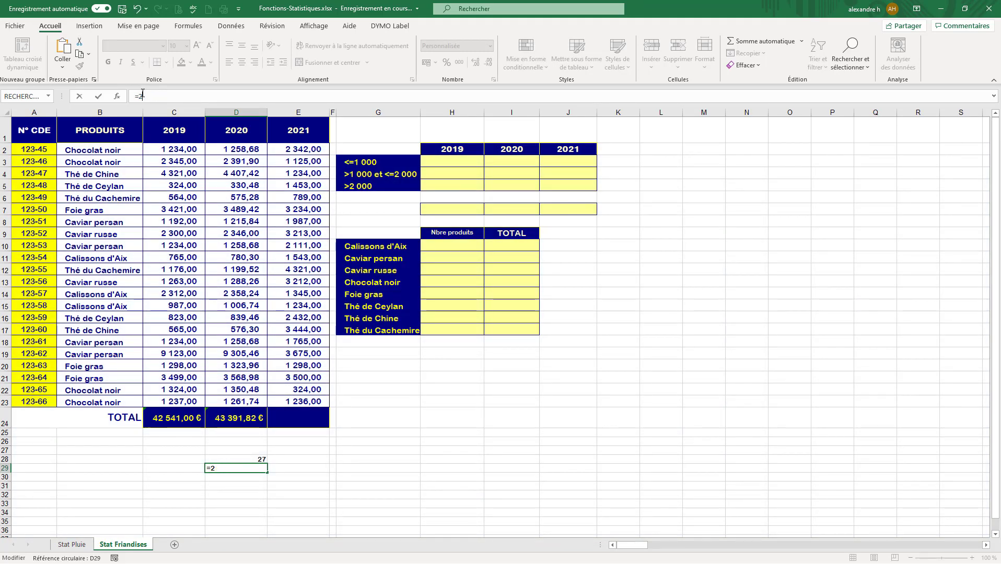
{"action": "type", "text": "13"}
{"action": "key", "text": "Return"}
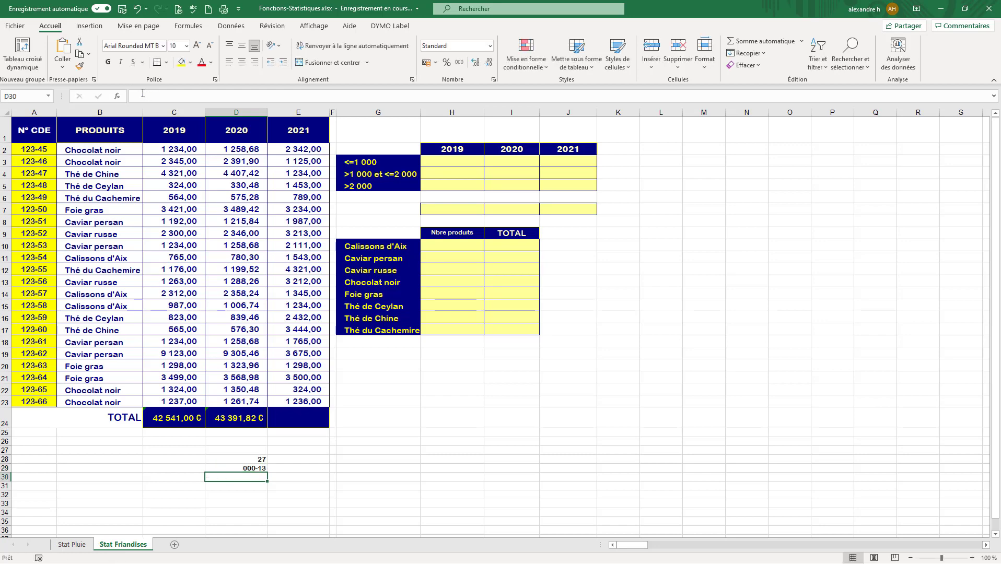
Apply the Nombre format to cell D29 and check the test formulas in D28 and D29.
{"action": "left_click", "coordinate": [232, 467]}
{"action": "left_click", "coordinate": [489, 47]}
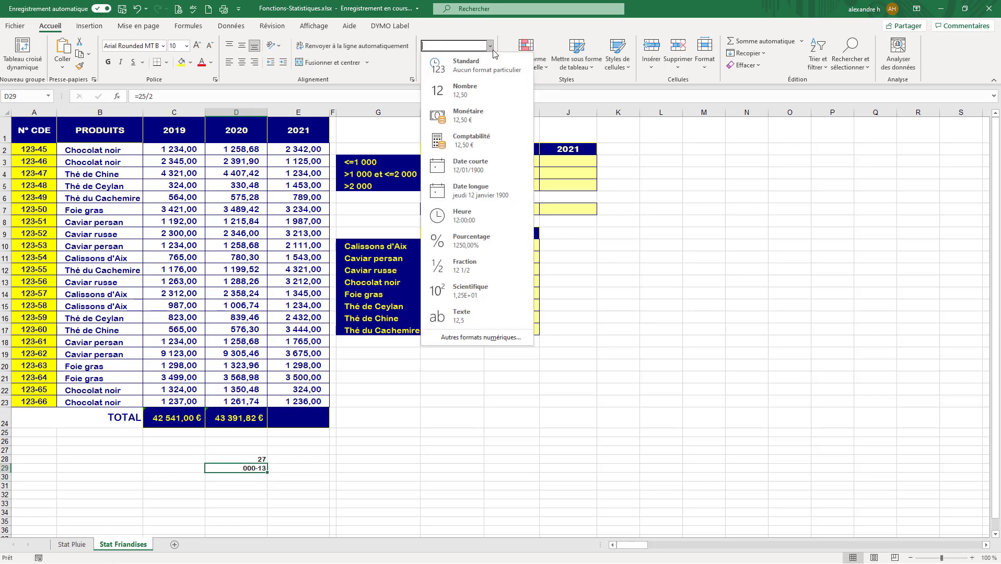
{"action": "left_click", "coordinate": [477, 86]}
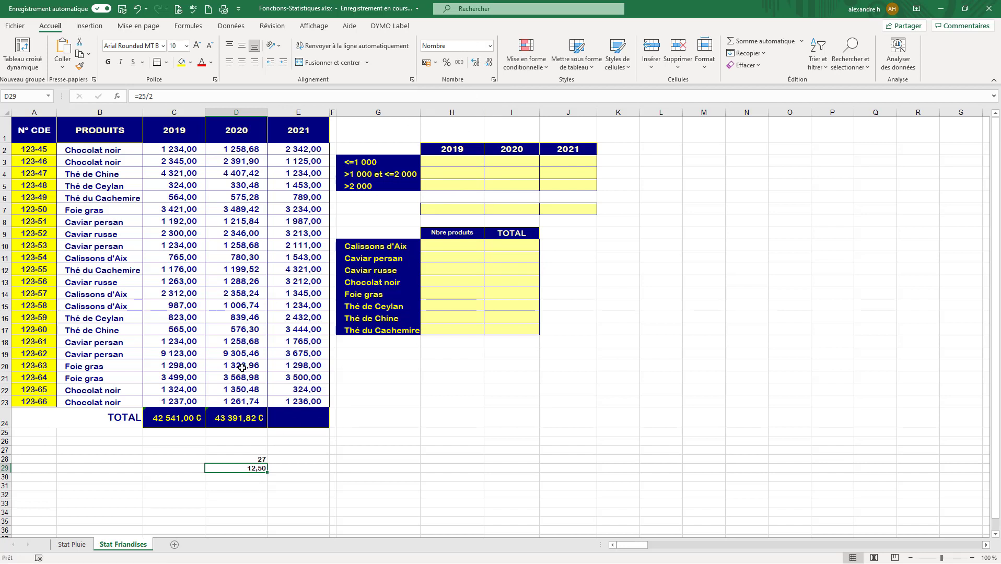
{"action": "left_click", "coordinate": [249, 492]}
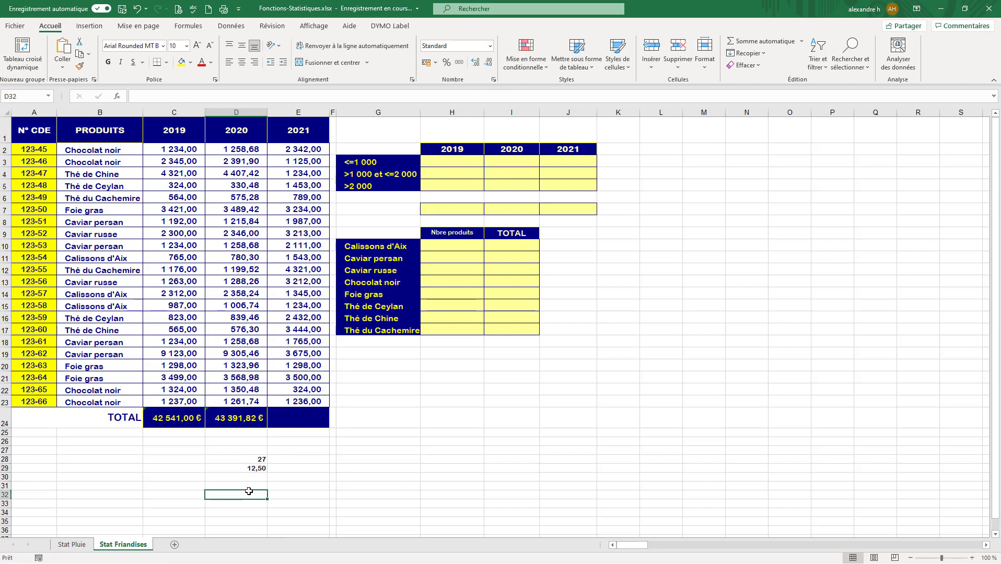
{"action": "left_click", "coordinate": [244, 461]}
{"action": "left_click", "coordinate": [244, 470]}
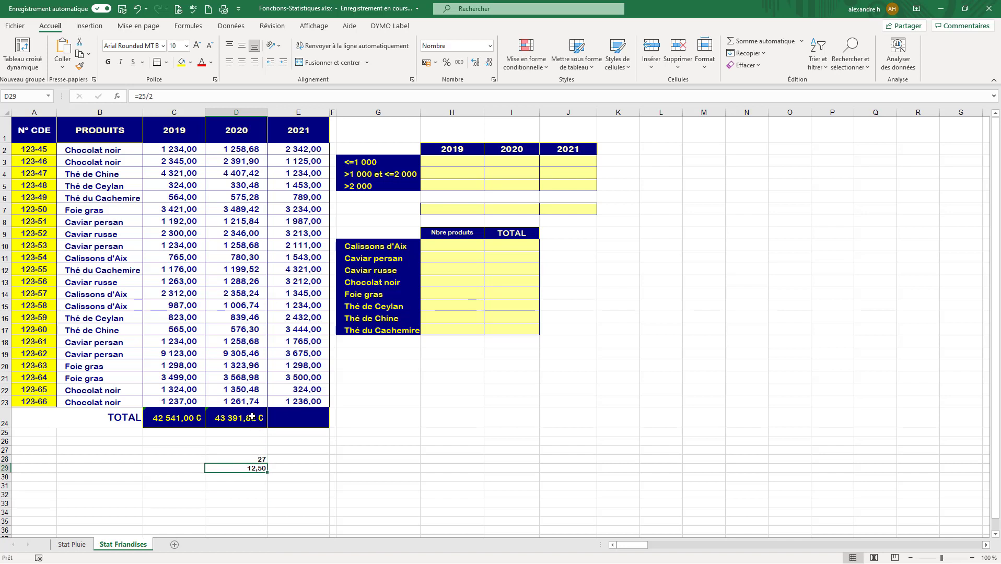
Fill the 2020 SOMME formula from D24 across to E24 to total 2021, and compare both formulas.
{"action": "left_click", "coordinate": [251, 419]}
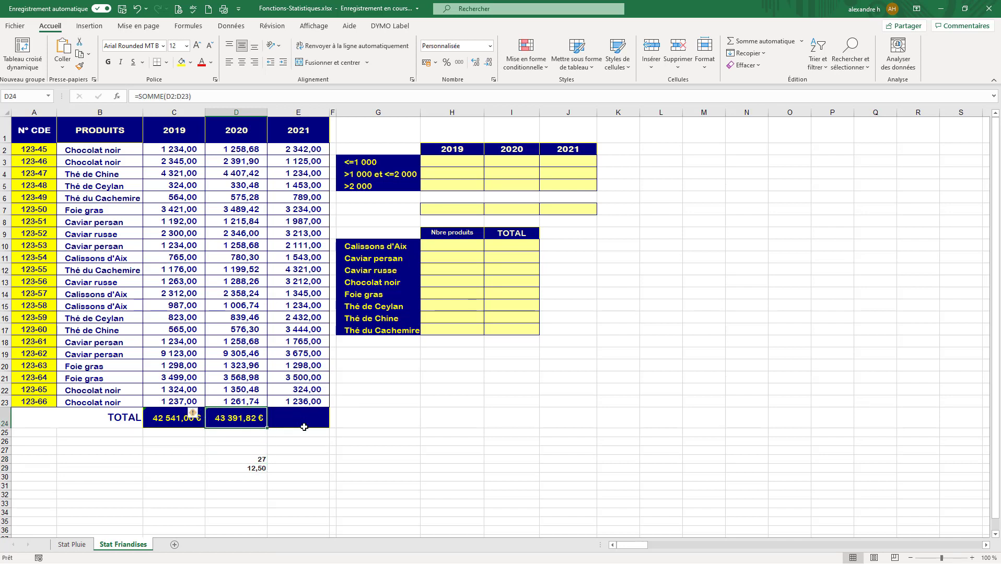
{"action": "left_click_drag", "start_coordinate": [267, 429], "coordinate": [267, 429]}
{"action": "left_click_drag", "start_coordinate": [268, 429], "coordinate": [316, 430]}
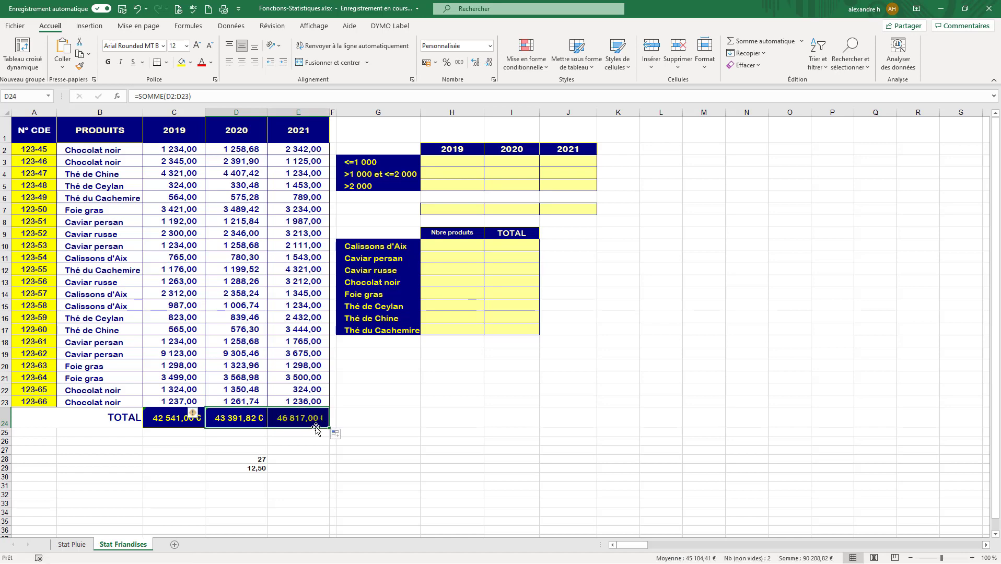
{"action": "left_click", "coordinate": [291, 426]}
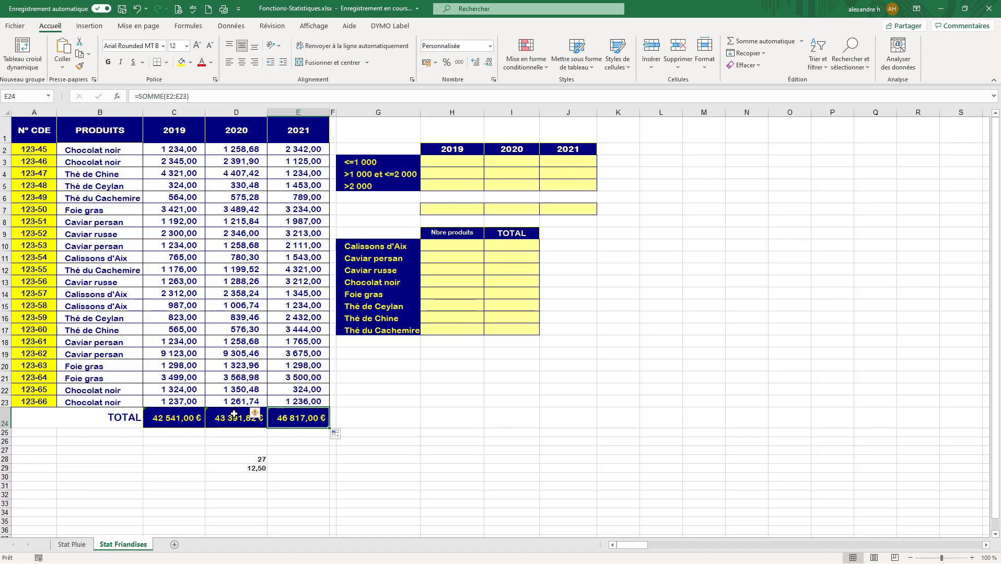
{"action": "left_click", "coordinate": [248, 423]}
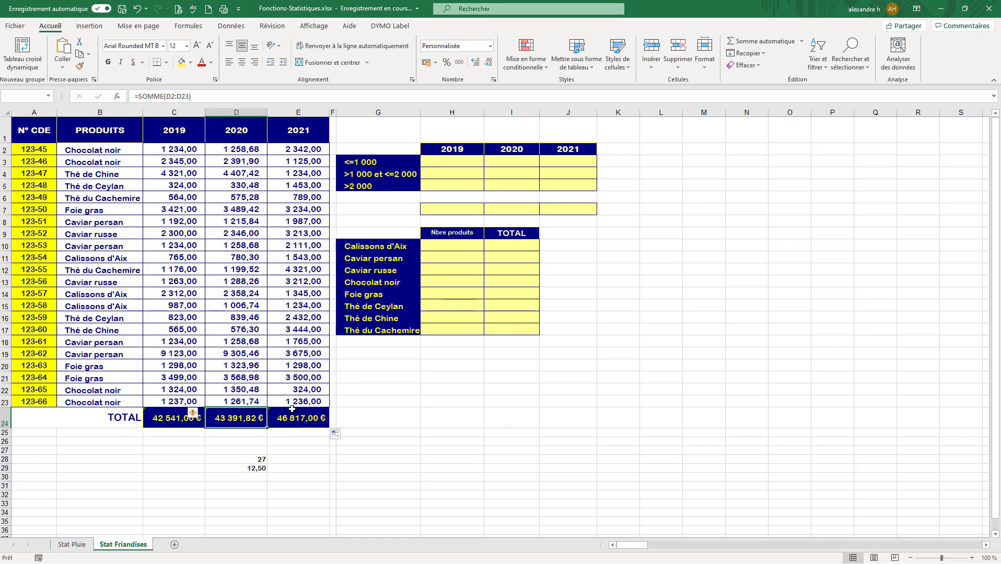